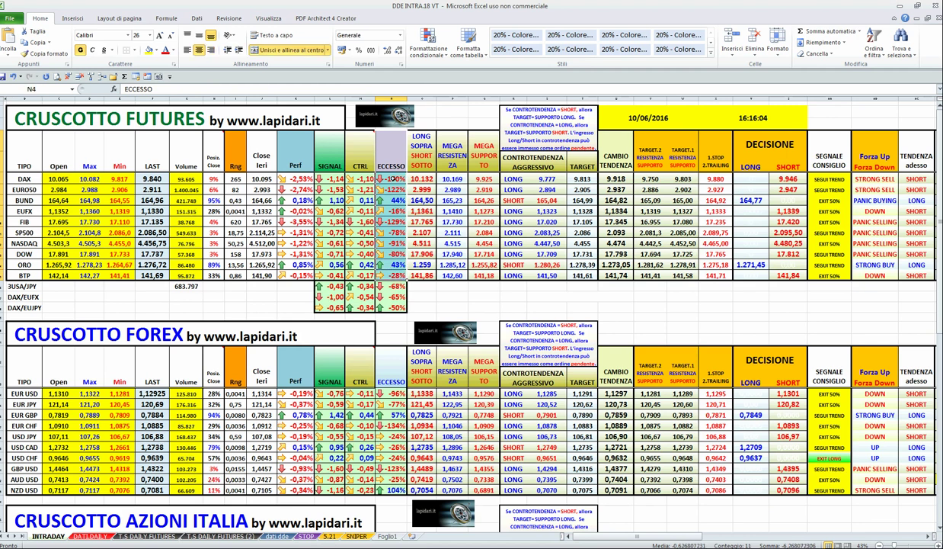
# Examine the formulas behind the ECCESSO, Perf and SIGNAL values for DAX, FIB and EURO50 in the futures dashboard
pyautogui.click(391, 177)
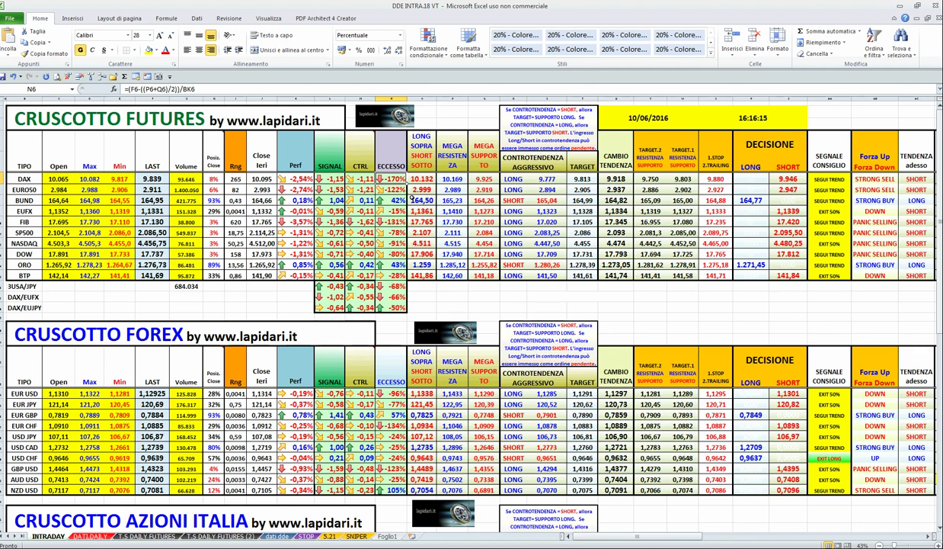
pyautogui.click(386, 218)
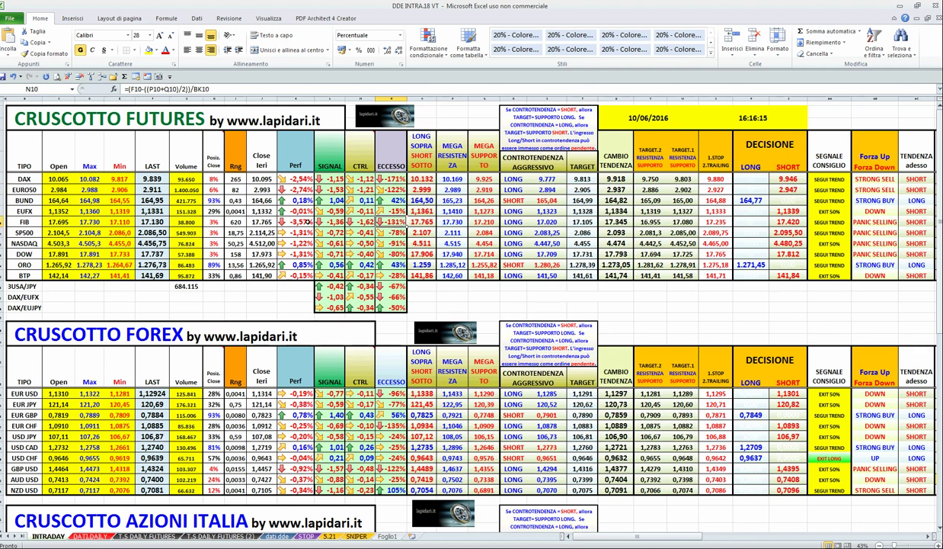
pyautogui.click(301, 178)
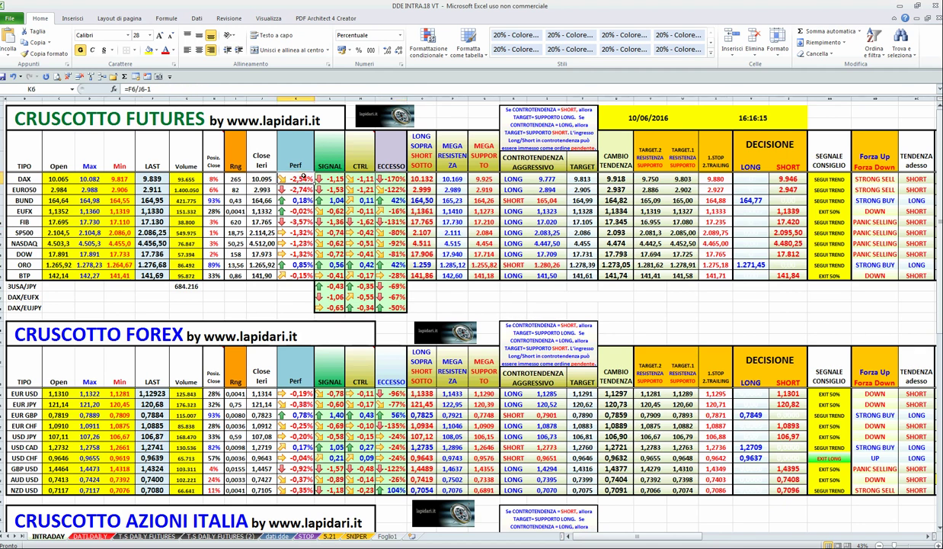
pyautogui.click(299, 221)
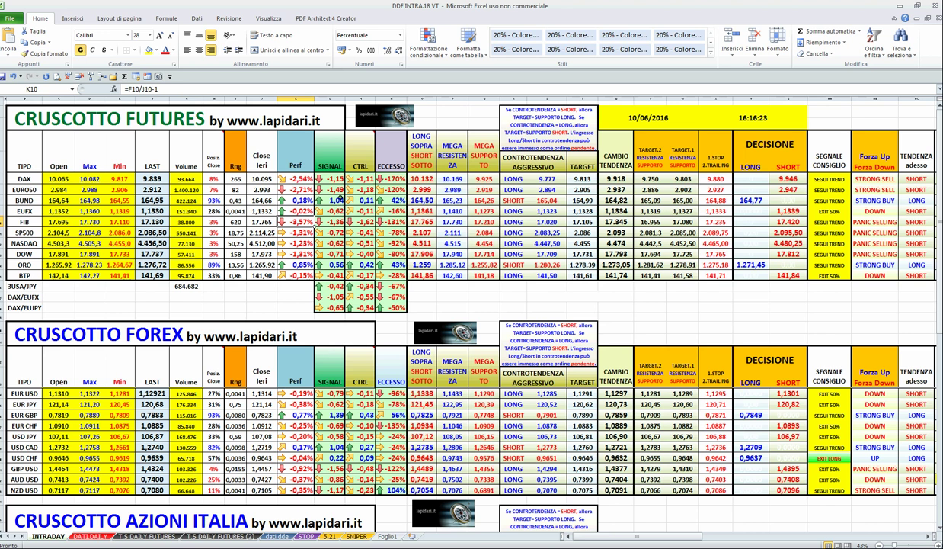
pyautogui.click(331, 178)
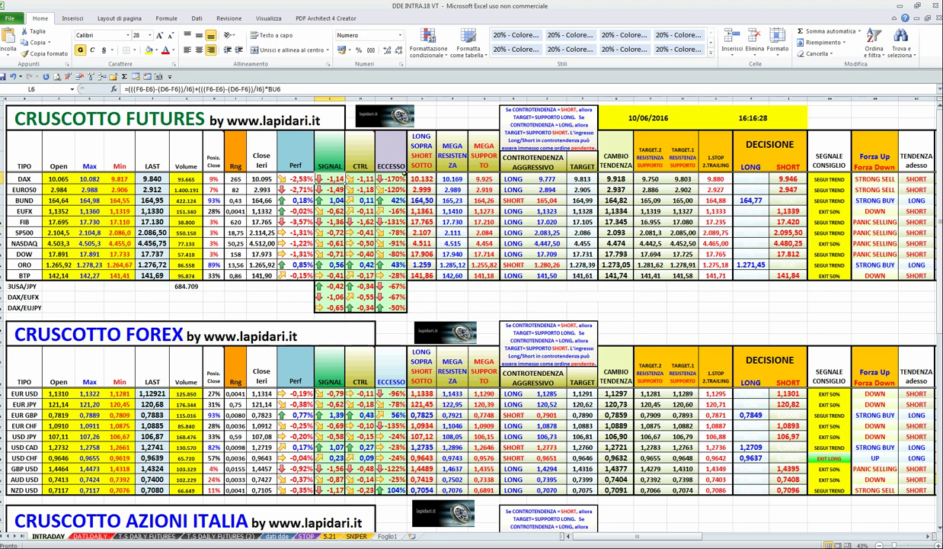
pyautogui.click(335, 188)
pyautogui.click(395, 189)
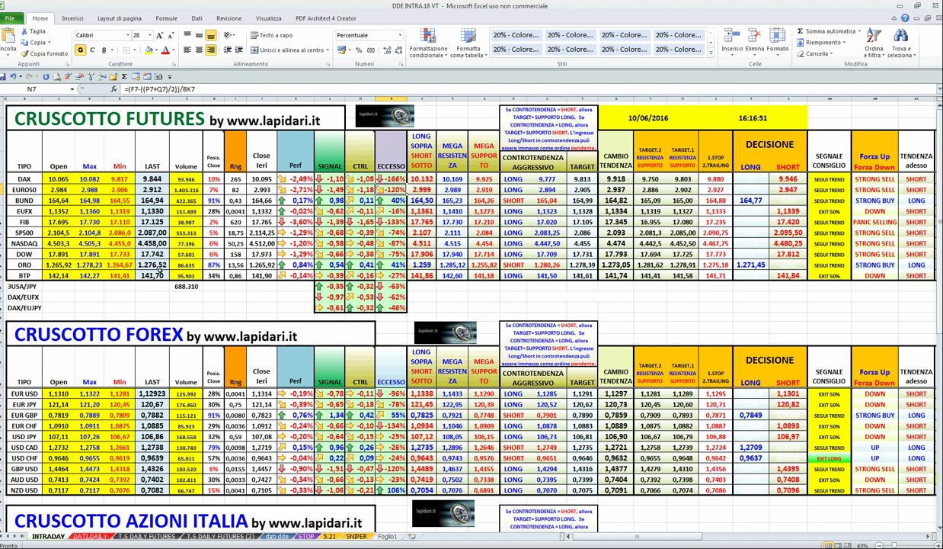
# View the 100-tick DAX chart from ProRealTime over the spreadsheet, and move it off the sheet again
pyautogui.moveTo(0, 38); pyautogui.dragTo(770, 29)
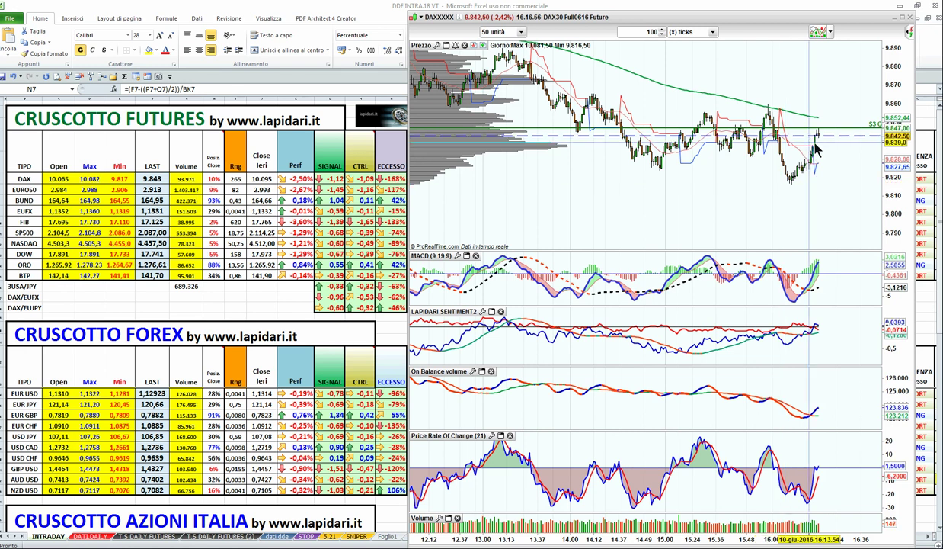
pyautogui.moveTo(779, 21); pyautogui.dragTo(0, 17)
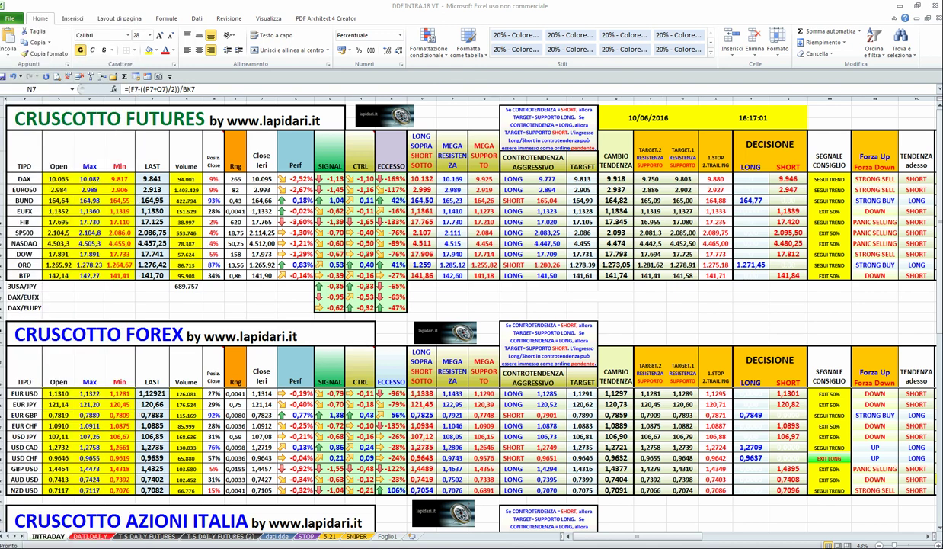
# Bring ProRealTime's daily DAX Market Profile chart over the spreadsheet and enlarge its window
pyautogui.moveTo(0, 7); pyautogui.dragTo(701, 70)
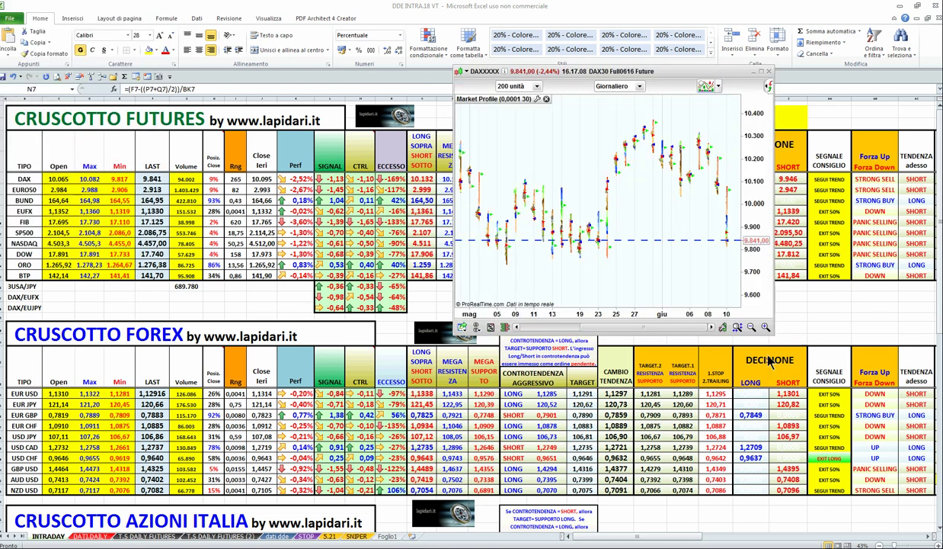
pyautogui.moveTo(772, 333); pyautogui.dragTo(860, 503)
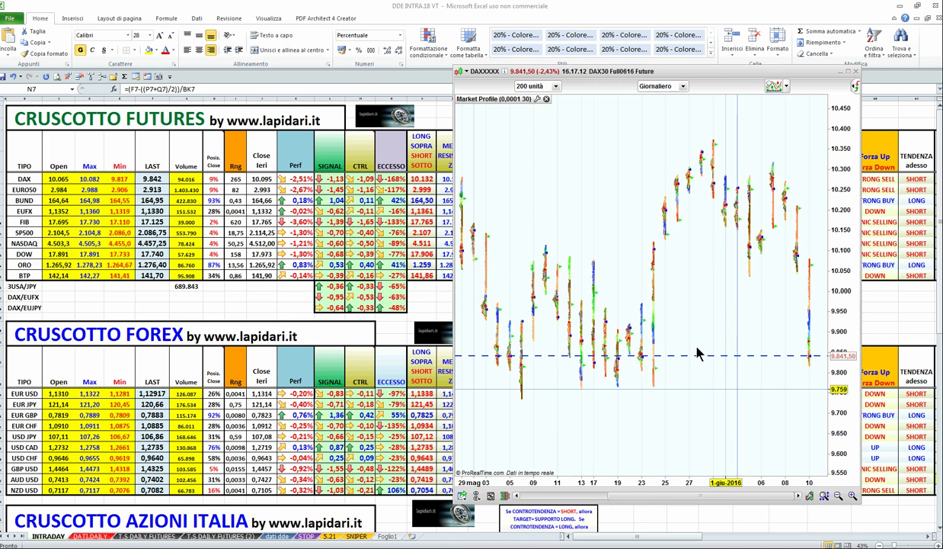
pyautogui.scroll(1, 694, 326)
pyautogui.scroll(1, 598, 378)
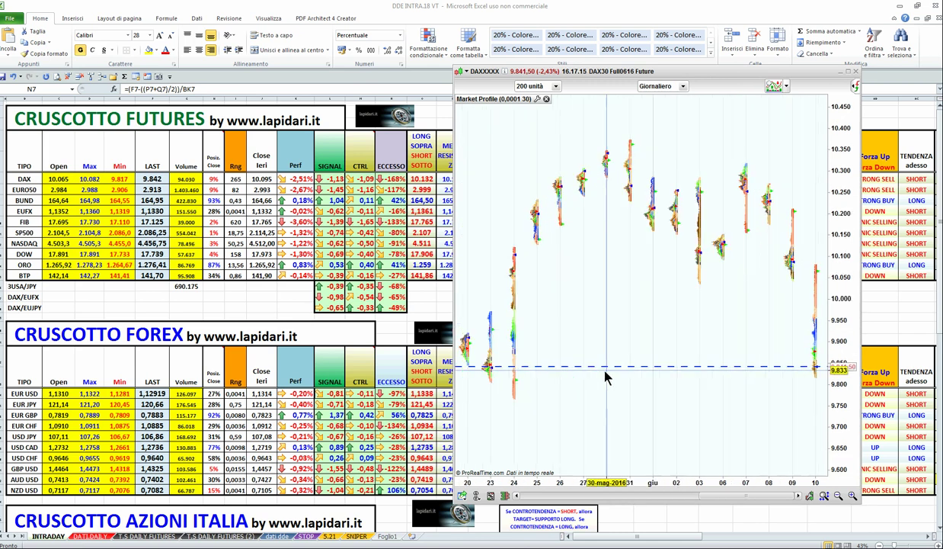
pyautogui.scroll(1, 643, 388)
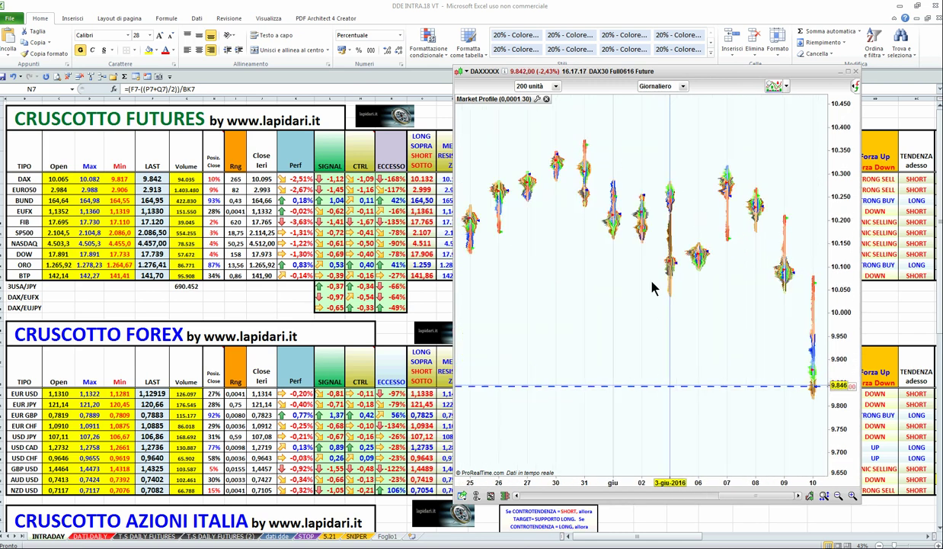
# Show the bar data for 19 May 2016 on the DAX Market Profile chart
pyautogui.scroll(-2, 636, 286)
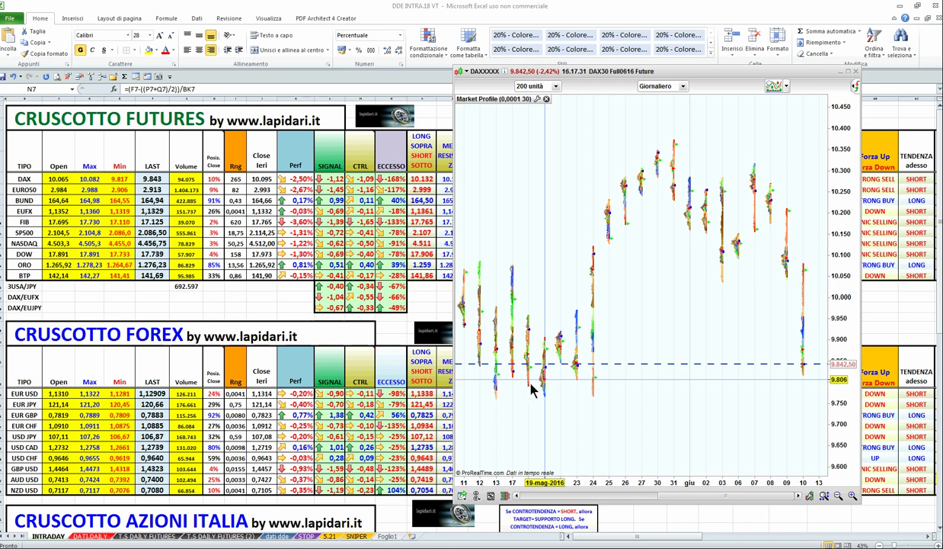
pyautogui.moveTo(539, 387); pyautogui.dragTo(522, 385)
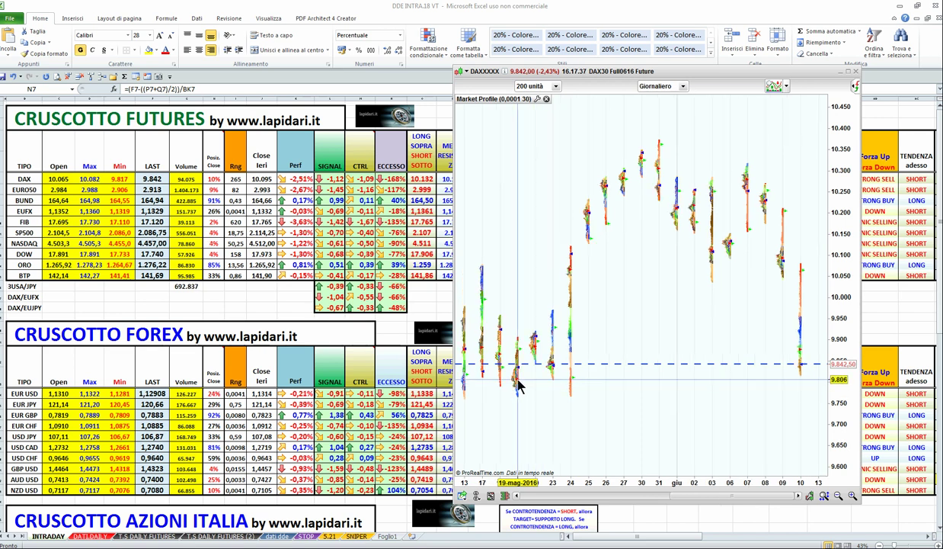
pyautogui.click(517, 381)
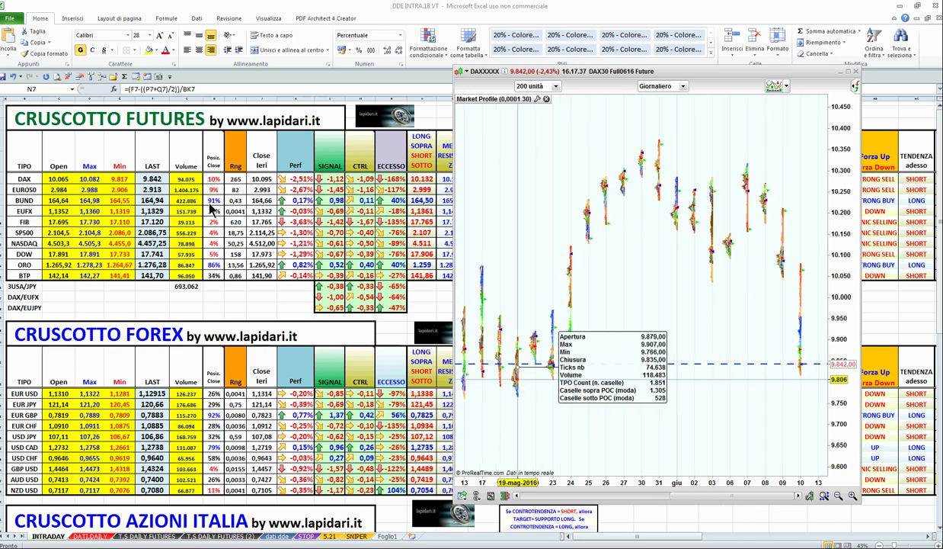
# Return to the Excel dashboard and set the DAX Min value to 9800
pyautogui.click(131, 177)
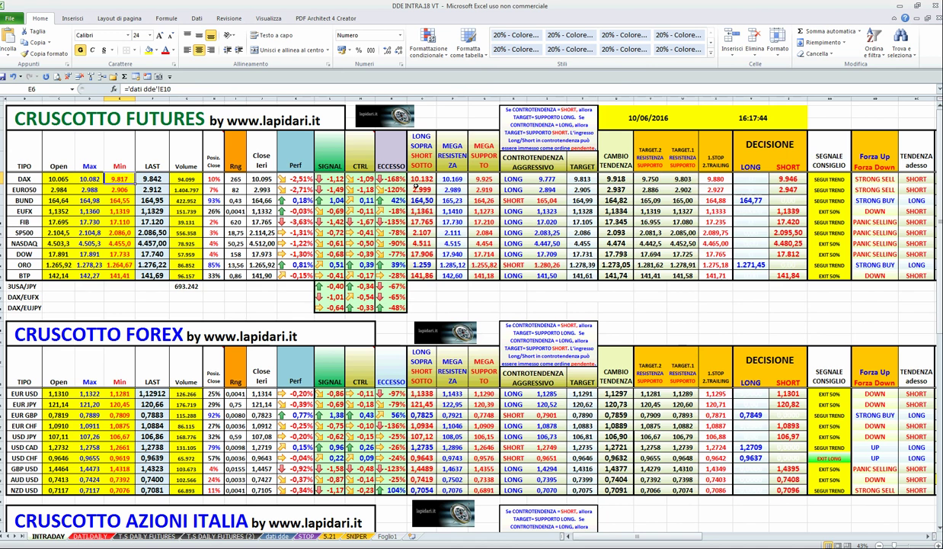
pyautogui.write('9800')
pyautogui.press('Return')
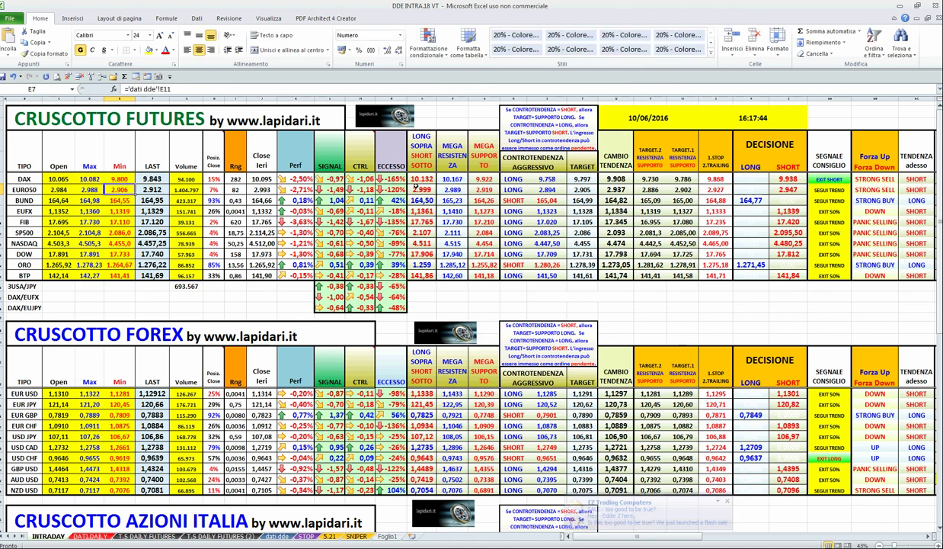
# Simulate a price drop by setting the DAX LAST value to 9806
pyautogui.press('Up')
pyautogui.press('Right')
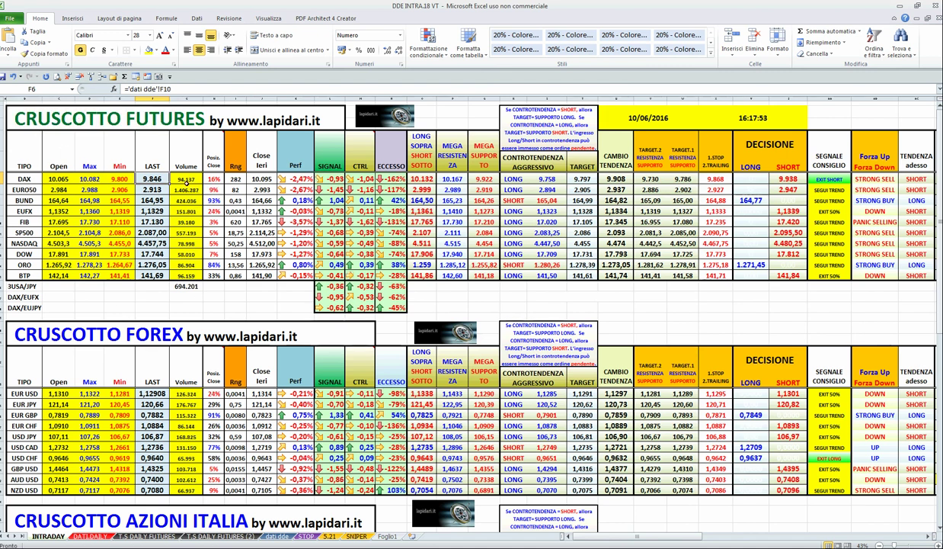
pyautogui.write('980')
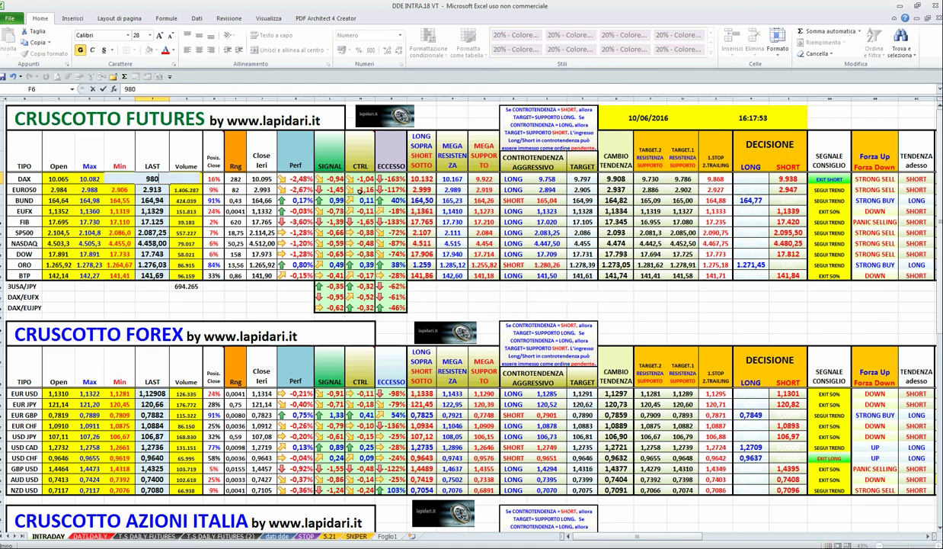
pyautogui.press('Return')
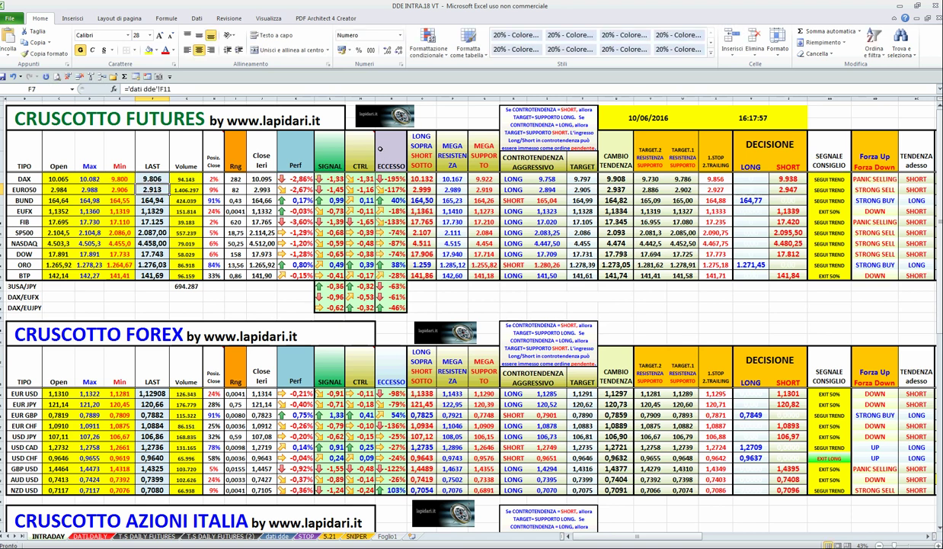
# Set the DAX LAST value to 9800, equal to the simulated minimum
pyautogui.click(144, 177)
pyautogui.write('9800')
pyautogui.press('Return')
# Simulate a DAX rebound by trying LAST values of 9850 and 9860
pyautogui.press('Up')
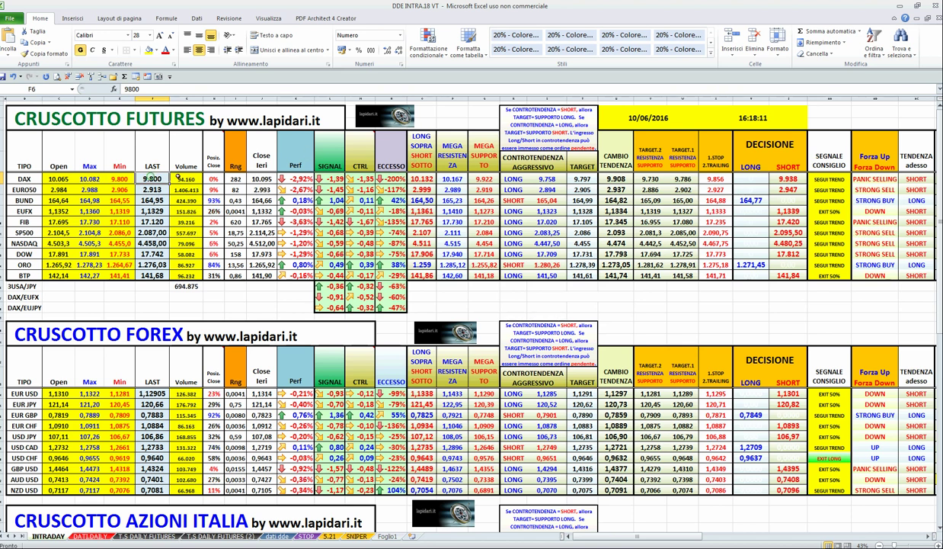
pyautogui.write('9850')
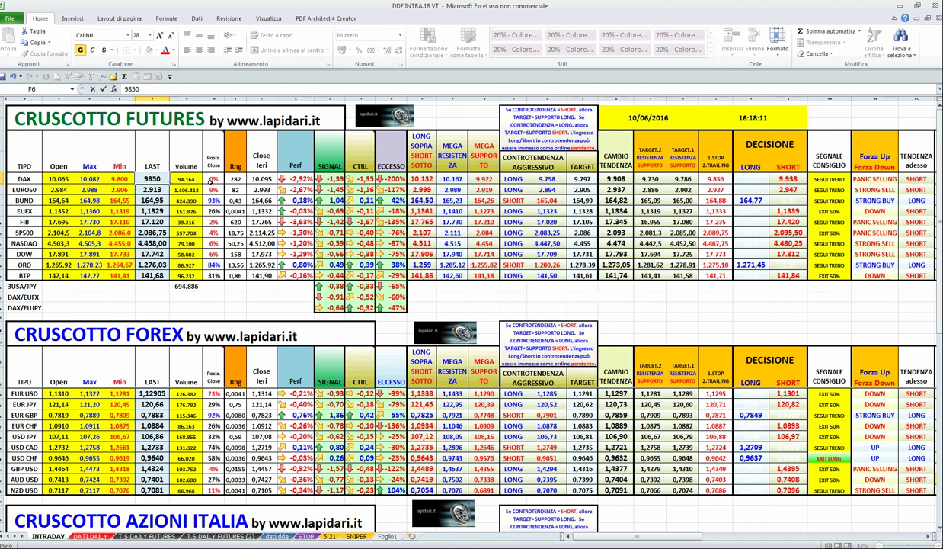
pyautogui.press('Return')
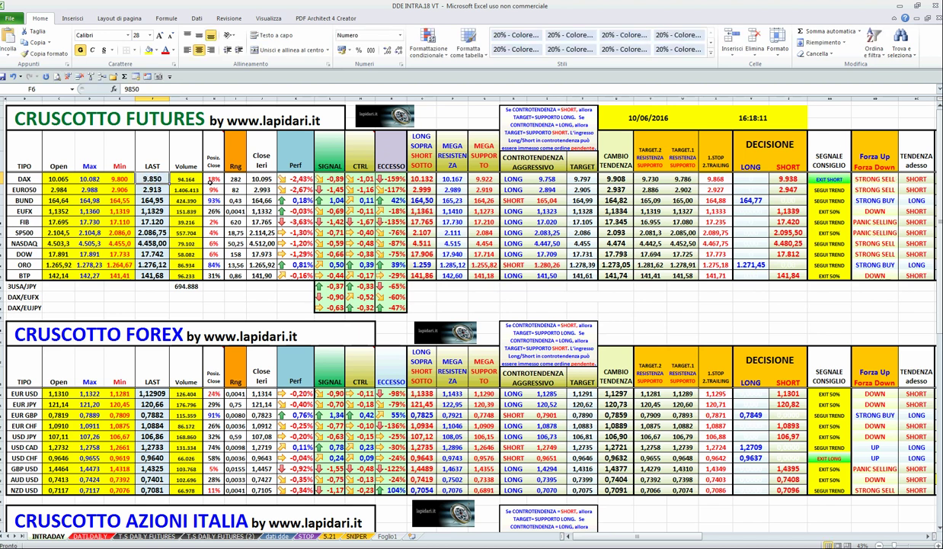
pyautogui.write('9860')
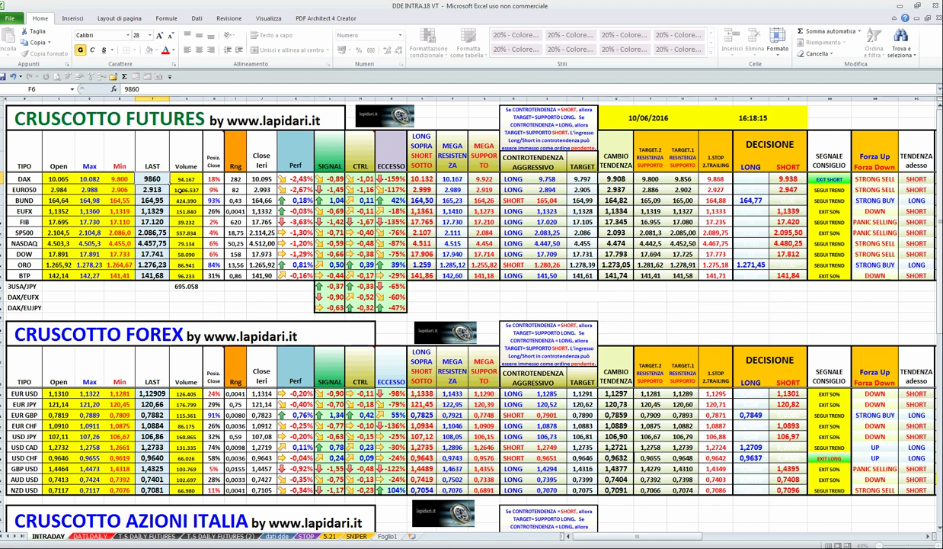
pyautogui.press('Return')
# Set the DAX LAST value in the futures dashboard to 9861
pyautogui.write('9.')
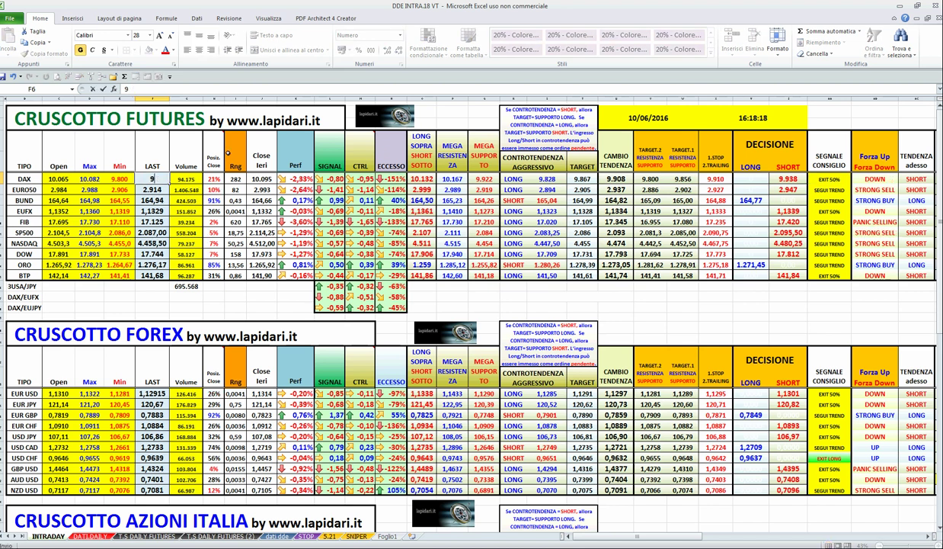
pyautogui.write('861')
pyautogui.press('Return')
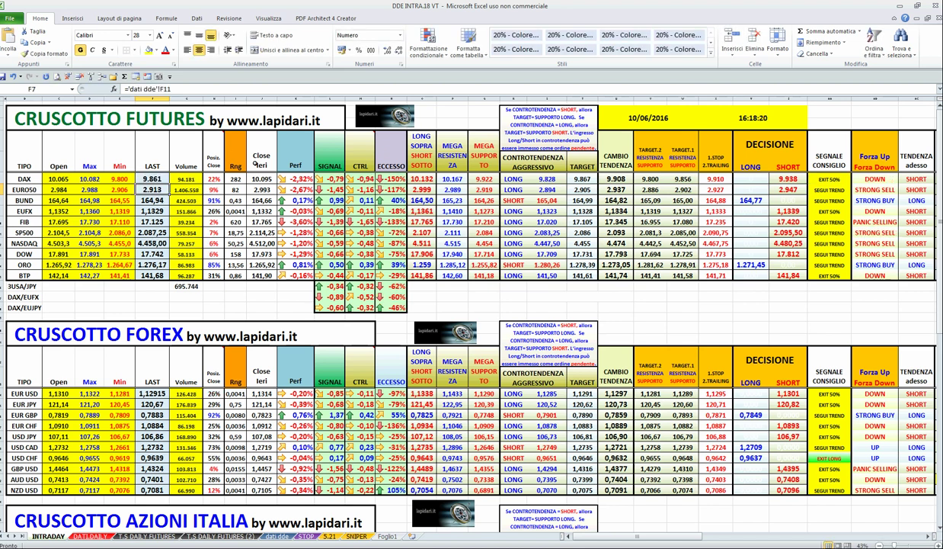
# Switch to ProRealTime's 100-tick DAX chart, show a longer price history and position the window so all indicators fit
pyautogui.hotkey('alt', 'Tab')
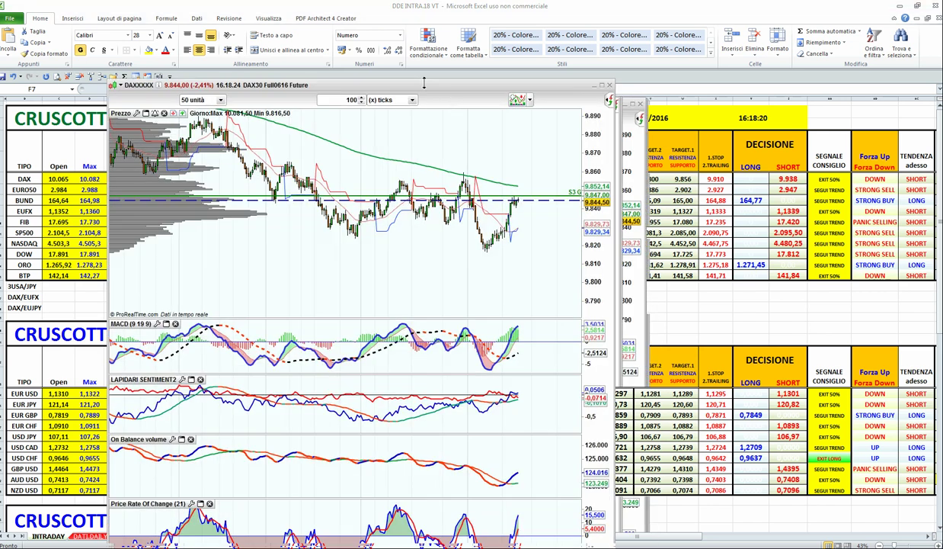
pyautogui.scroll(-2, 507, 166)
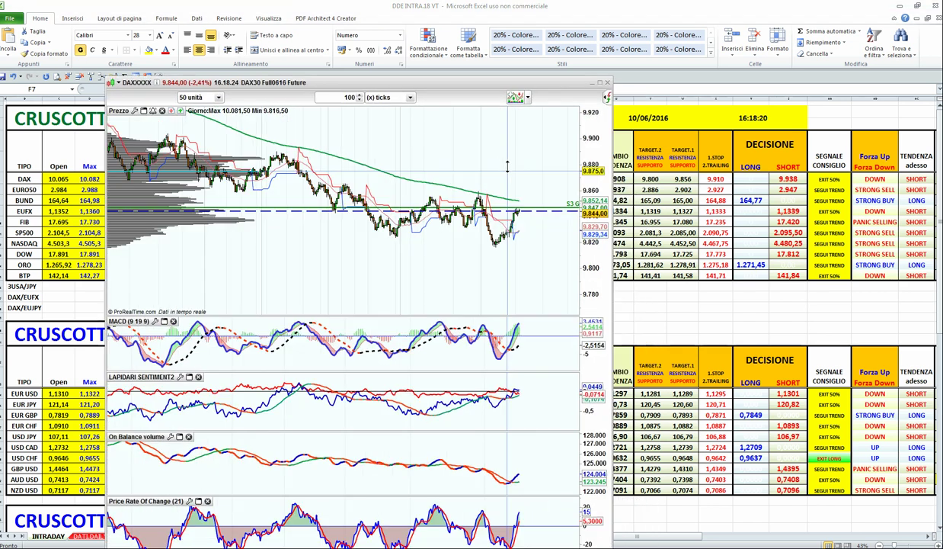
pyautogui.scroll(-3, 508, 167)
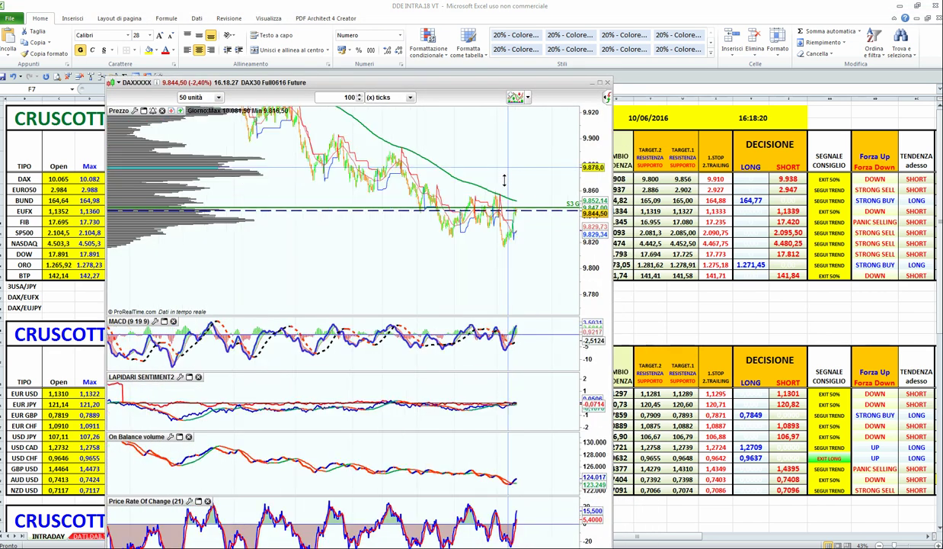
pyautogui.moveTo(520, 84); pyautogui.dragTo(502, 22)
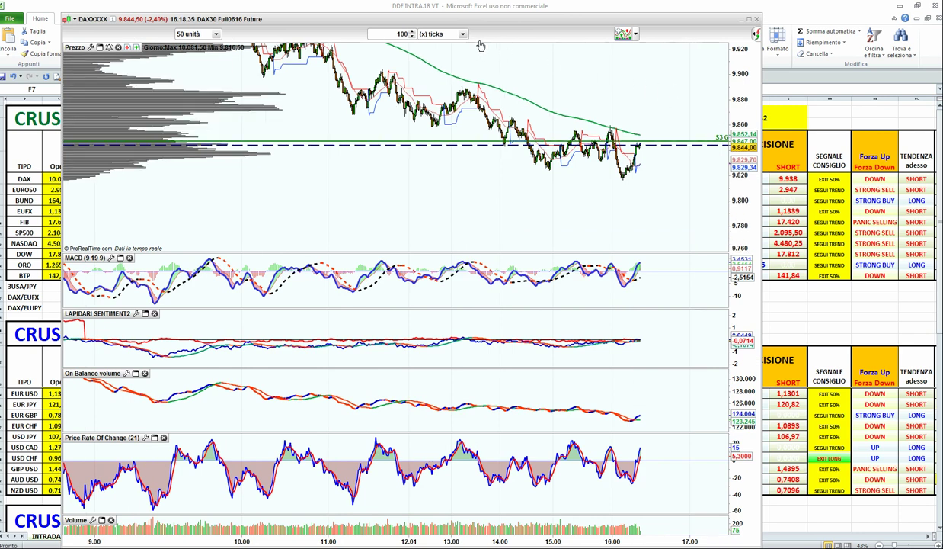
# Change the DAX chart's timeframe to 5 Minuti and stretch the price scale to examine the day's decline
pyautogui.click(448, 34)
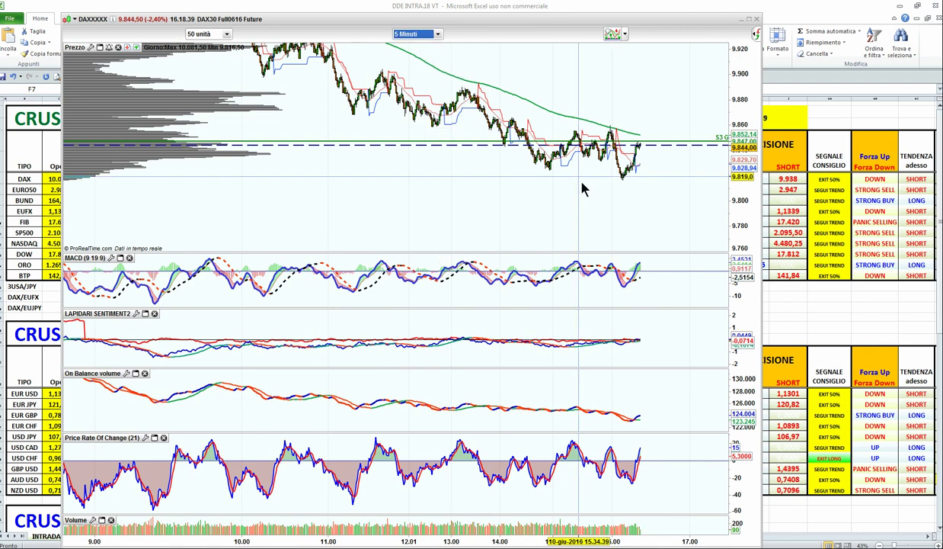
pyautogui.scroll(-3, 616, 130)
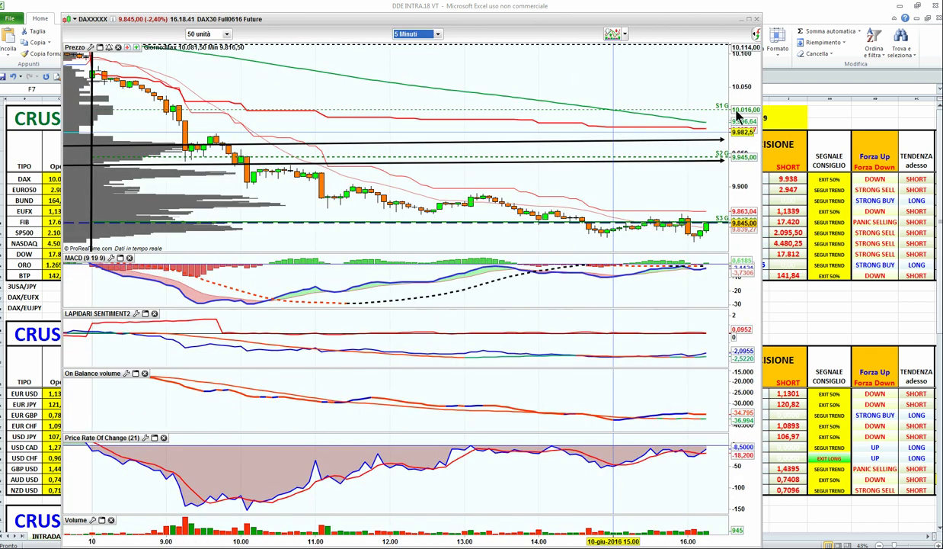
pyautogui.moveTo(748, 192); pyautogui.dragTo(746, 164)
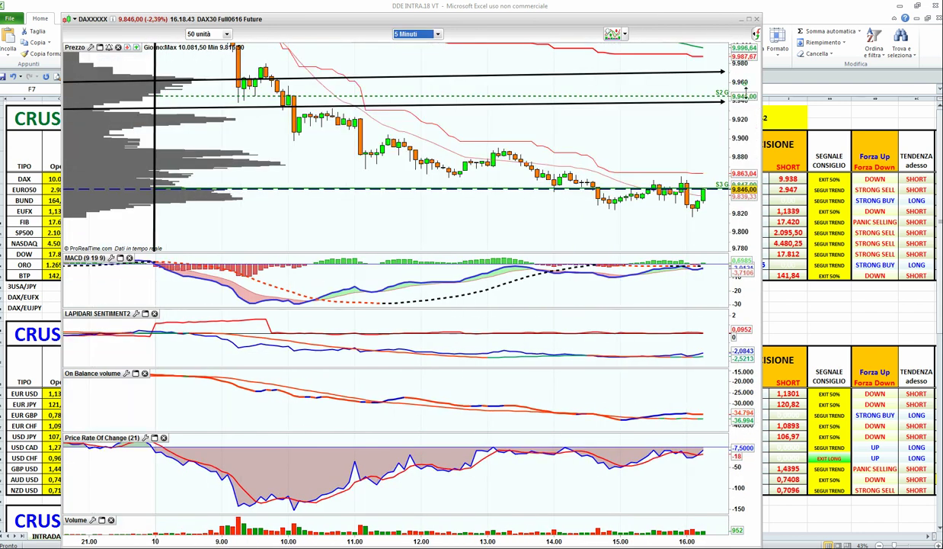
pyautogui.moveTo(629, 165); pyautogui.dragTo(626, 166)
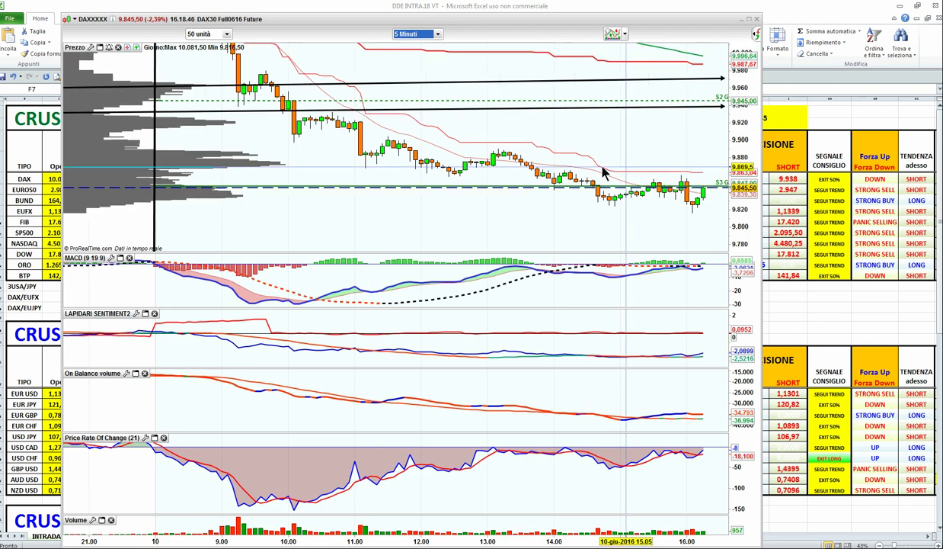
pyautogui.click(453, 180)
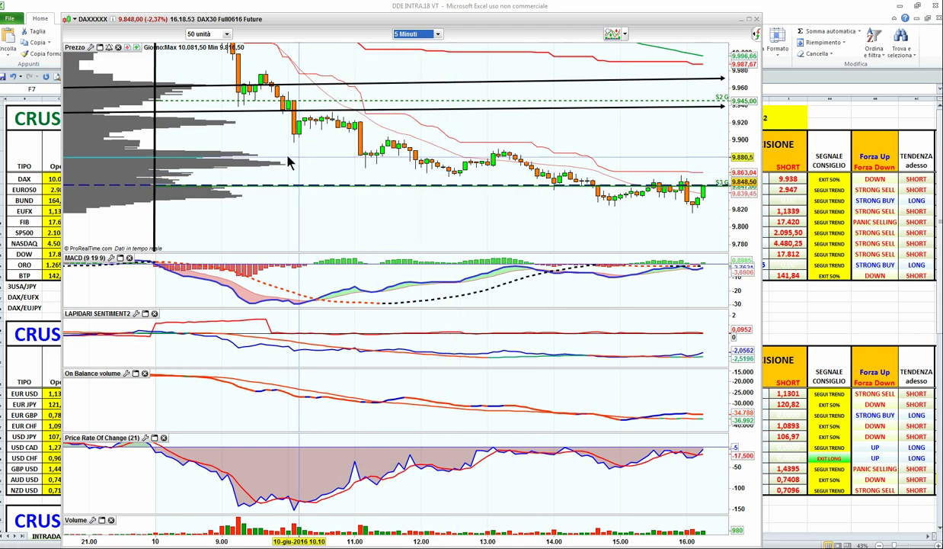
# Minimize the dashboard and enlarge the 10 June profile on ProRealTime's daily DAX Market Profile chart to examine its price levels
pyautogui.click(899, 5)
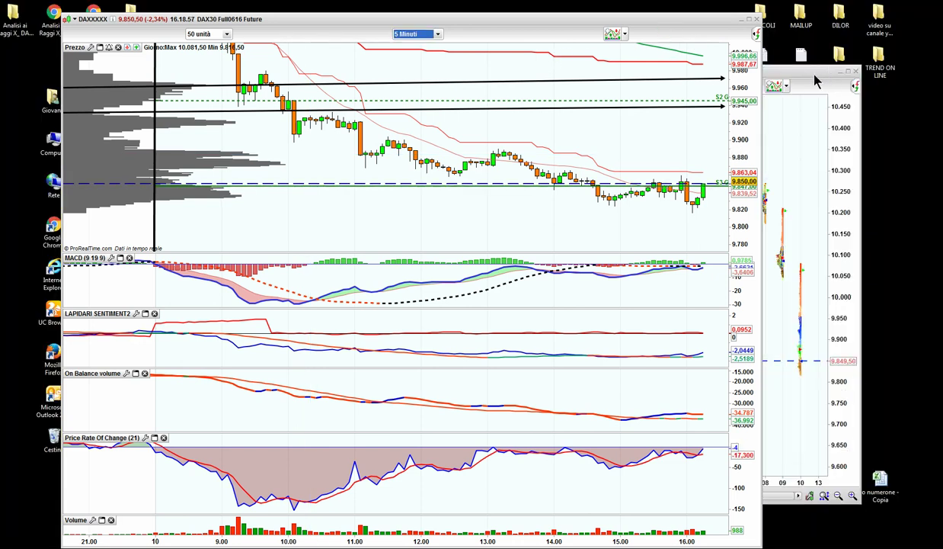
pyautogui.hotkey('alt', 'Tab')
pyautogui.scroll(4, 680, 158)
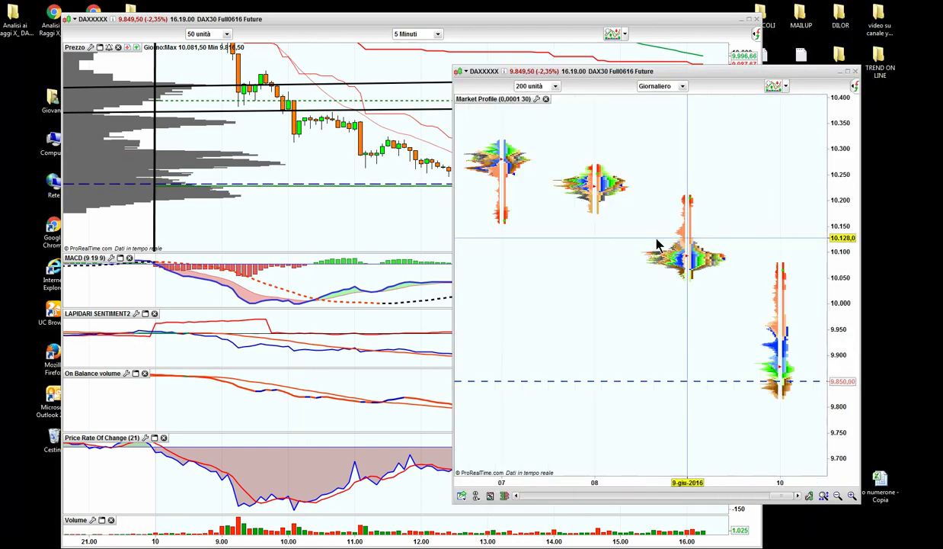
pyautogui.scroll(3, 657, 337)
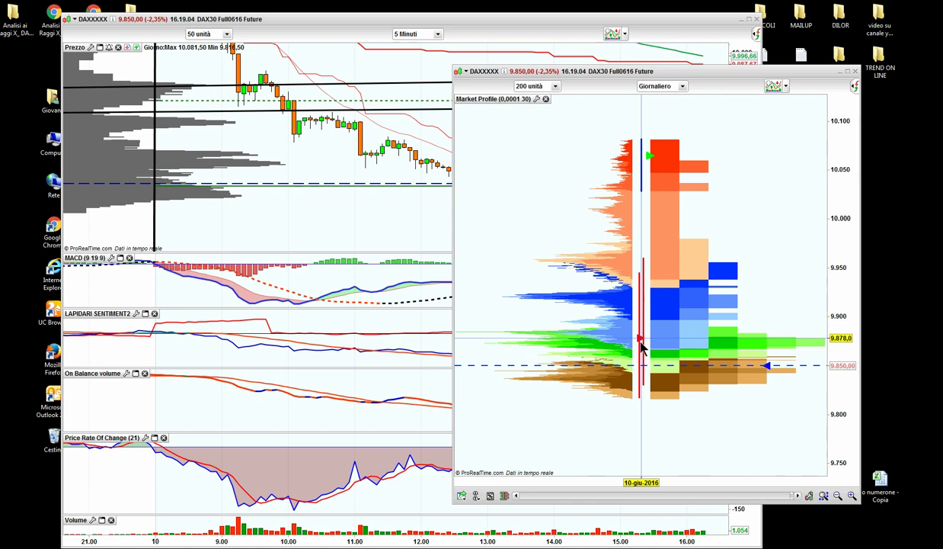
# Put away the Market Profile chart and show the 5-minute DAX chart full screen with a longer history, centred on the 10 June decline
pyautogui.click(839, 71)
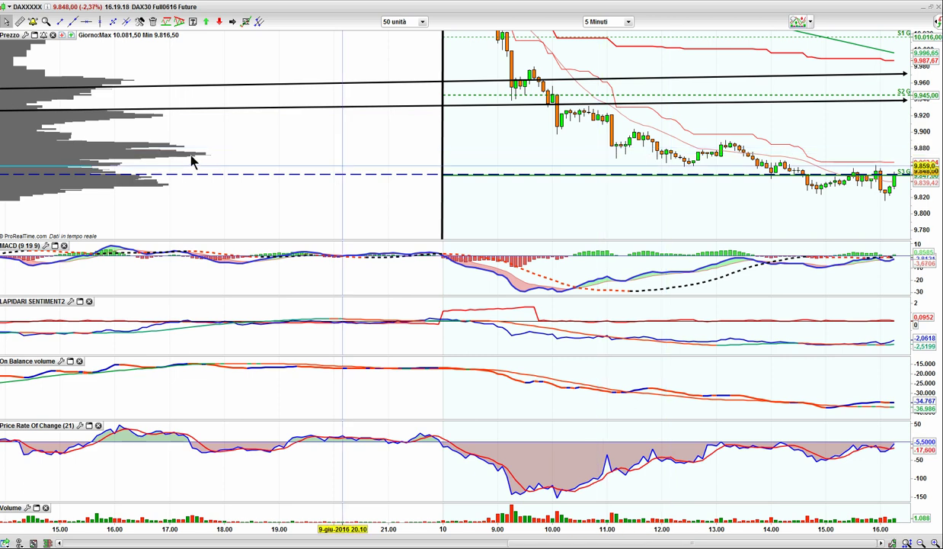
pyautogui.scroll(-2, 674, 157)
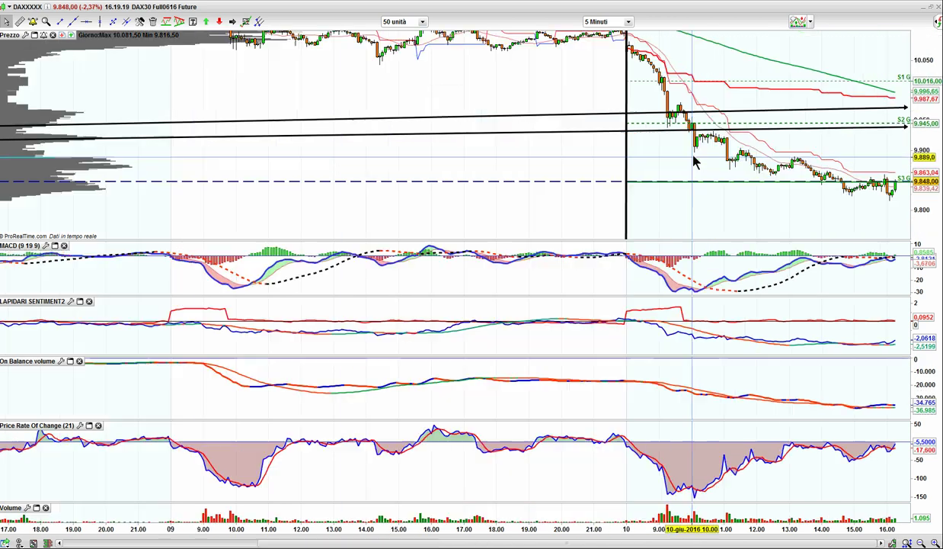
pyautogui.moveTo(651, 300); pyautogui.dragTo(540, 296)
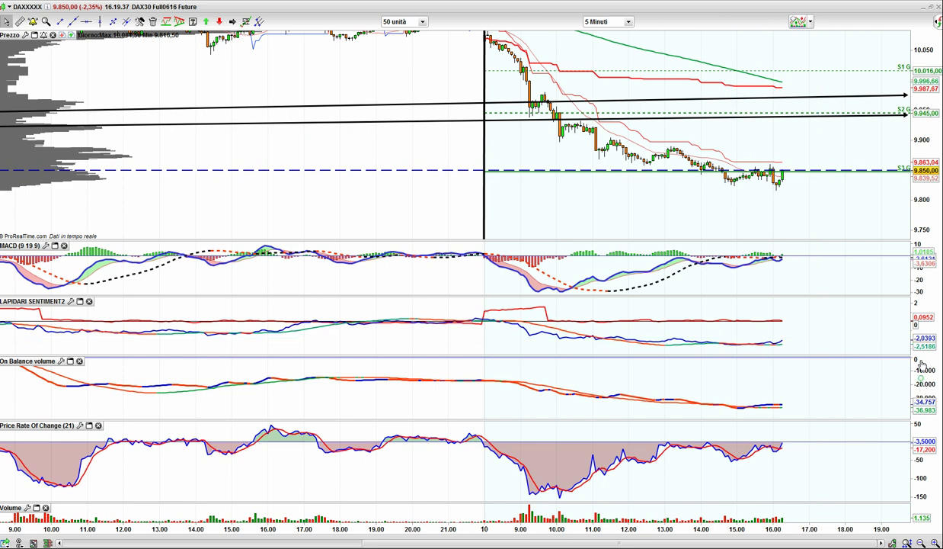
# Stretch the On Balance volume scale, enlarge that indicator to examine its lines, and restore the full indicator layout
pyautogui.moveTo(926, 375); pyautogui.dragTo(926, 364)
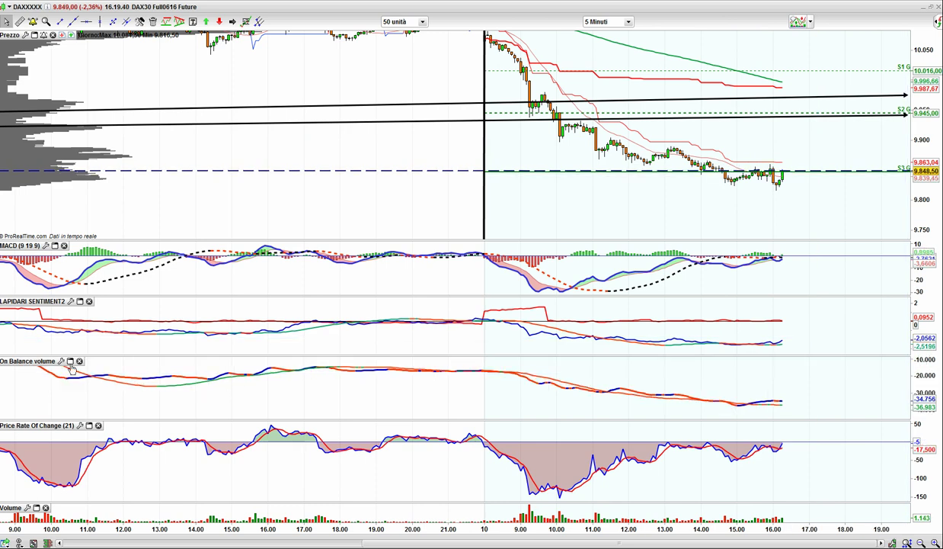
pyautogui.doubleClick(753, 363)
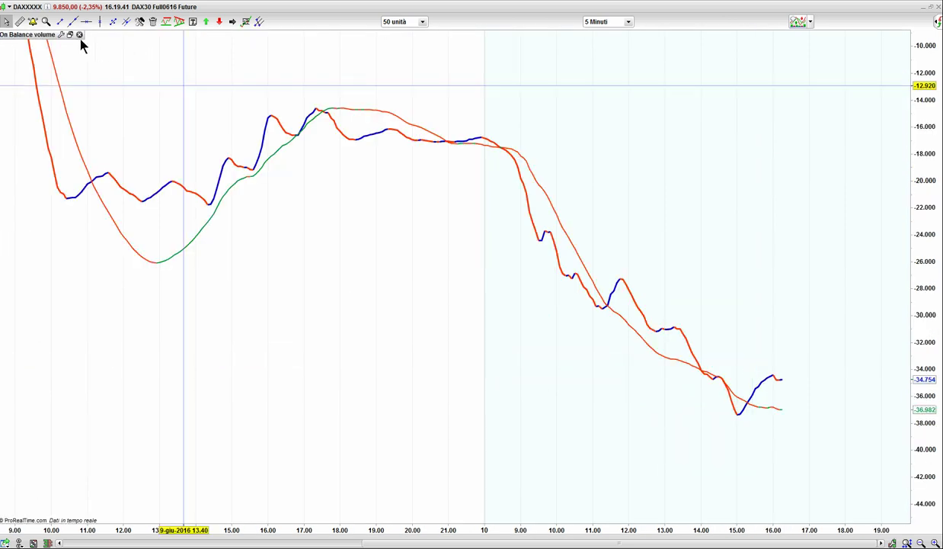
pyautogui.doubleClick(686, 305)
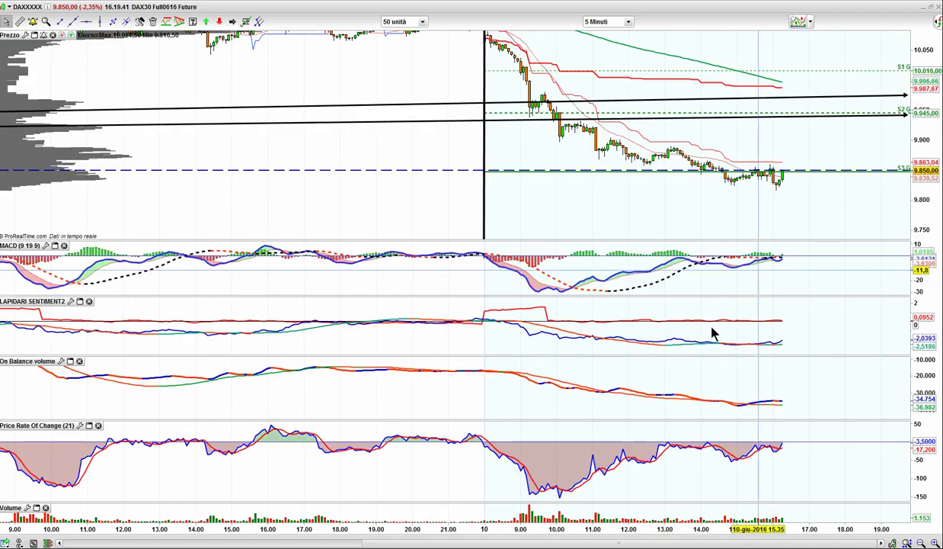
# Enlarge the LAPIDARI SENTIMENT2 indicator and draw a horizontal line at its 9 June low, about -1,54
pyautogui.click(80, 301)
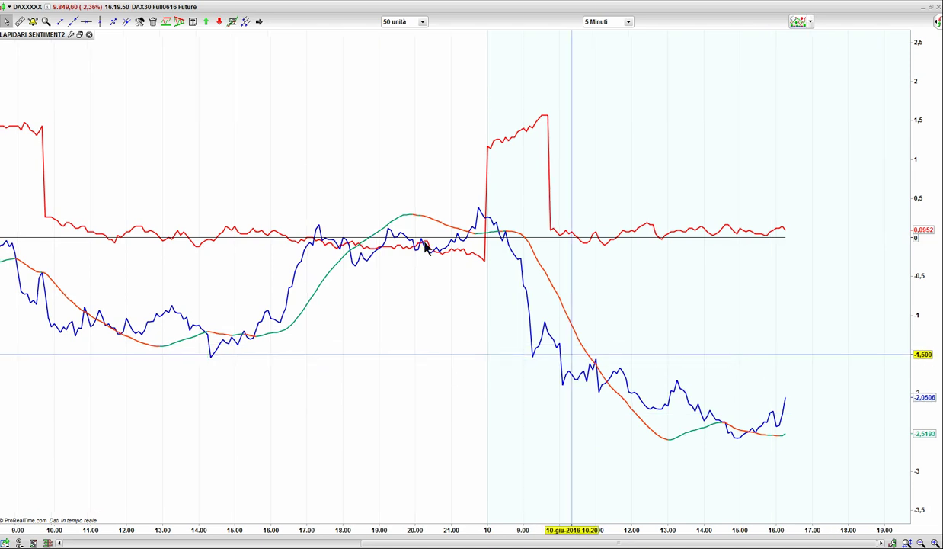
pyautogui.click(87, 22)
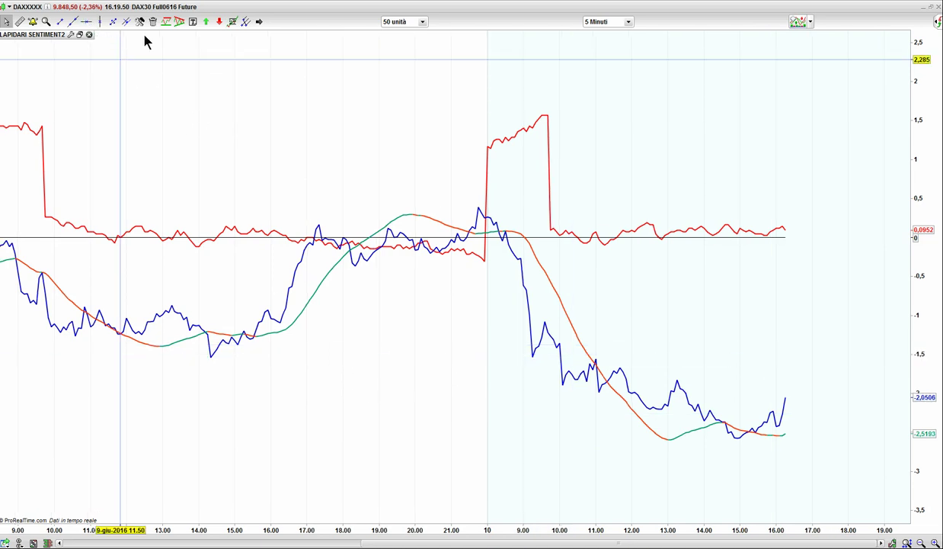
pyautogui.click(87, 22)
pyautogui.click(225, 351)
pyautogui.click(226, 357)
# Draw two descending trend lines on LAPIDARI SENTIMENT2, one from the peak before the 10 June session and one beneath its lows
pyautogui.click(74, 21)
pyautogui.click(784, 469)
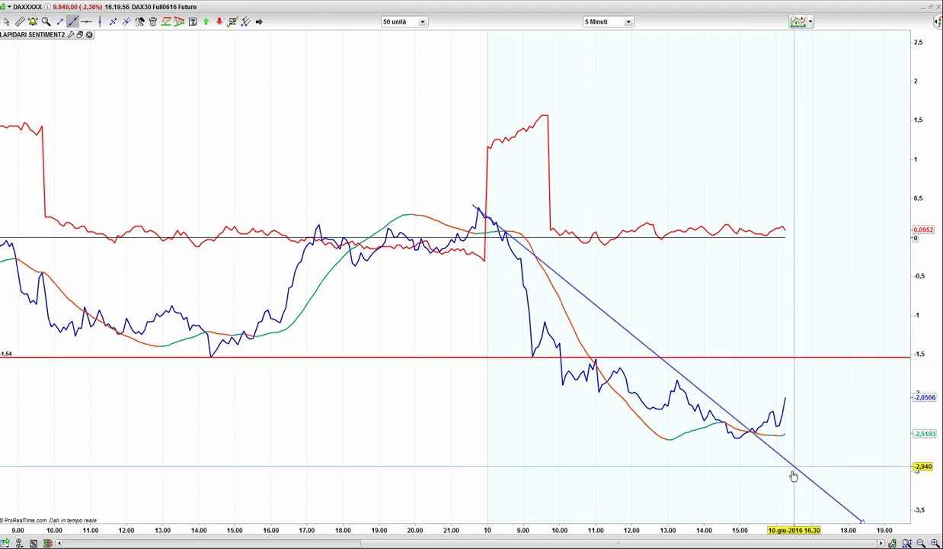
pyautogui.click(555, 387)
pyautogui.click(768, 448)
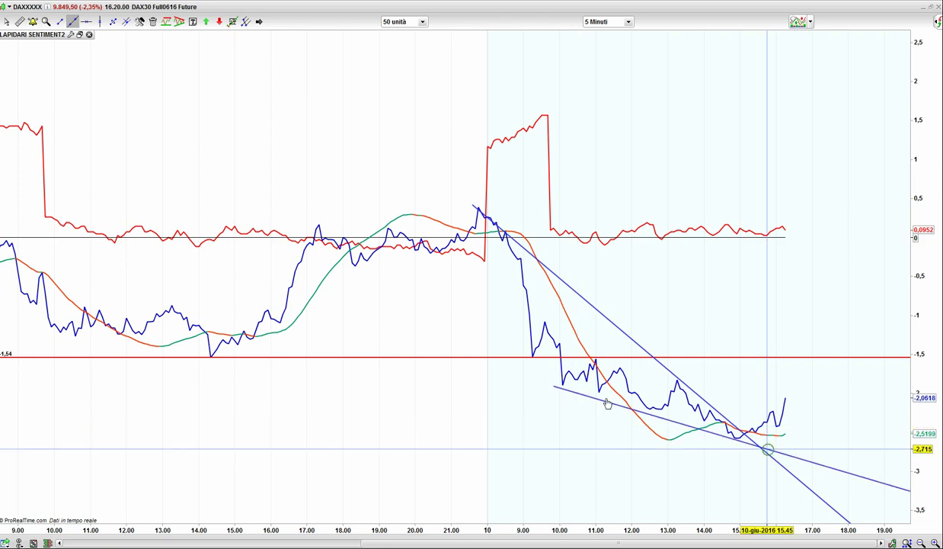
# Draw a rising arrow from the sentiment low around 10.00 and place a parallel copy at the low around 15.00
pyautogui.click(259, 21)
pyautogui.moveTo(553, 384); pyautogui.dragTo(613, 329)
pyautogui.click(572, 365)
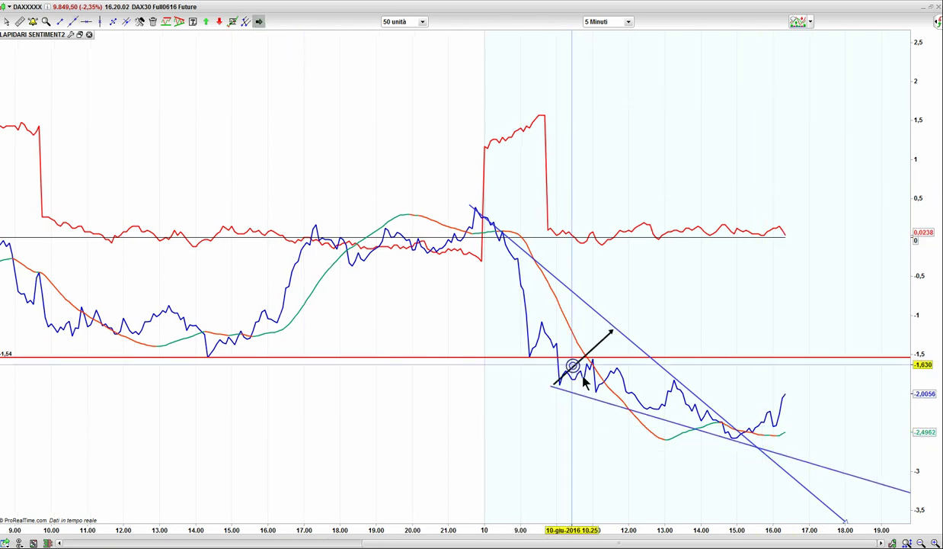
pyautogui.rightClick(573, 366)
pyautogui.click(613, 376)
pyautogui.click(760, 412)
pyautogui.click(802, 381)
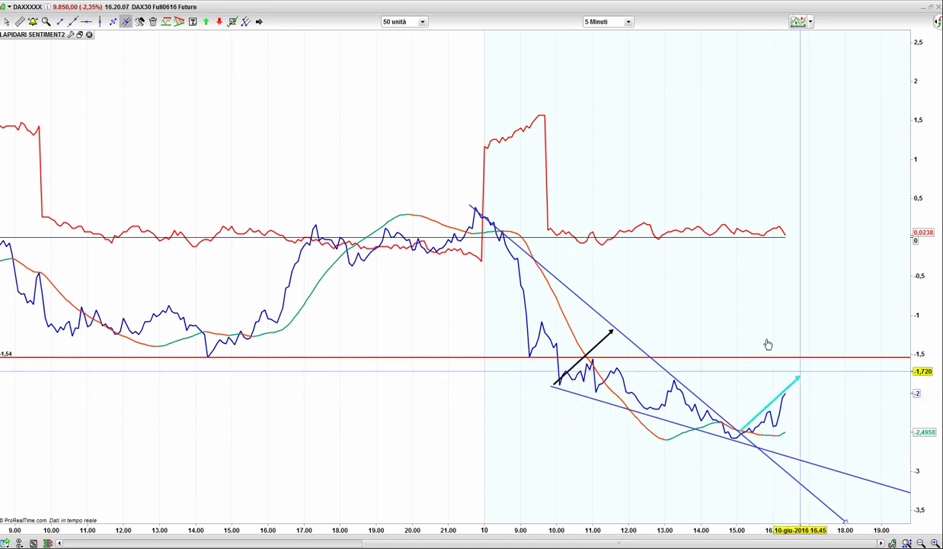
# Add a Fibonacci retracement between the sentiment high at 0,3942 and the low at -2,6162, and restore the full indicator layout
pyautogui.click(233, 22)
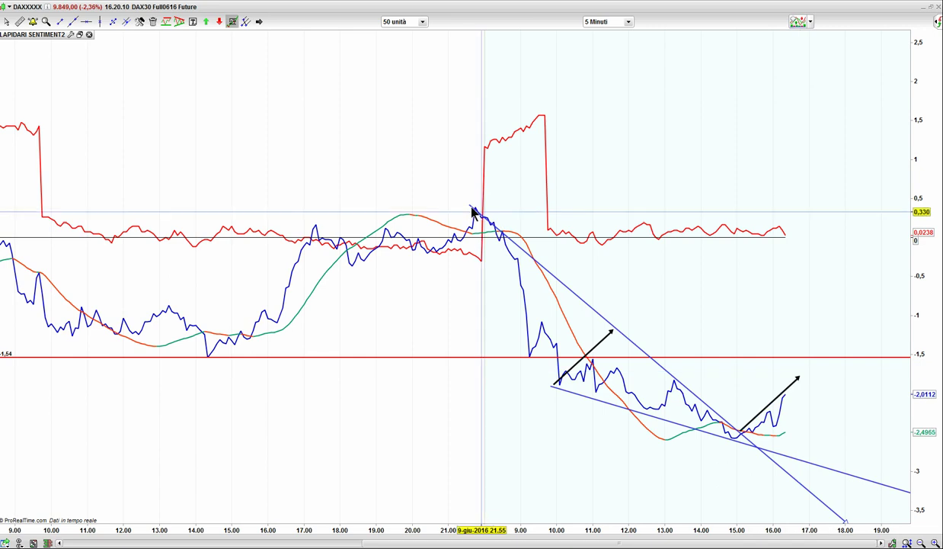
pyautogui.click(736, 428)
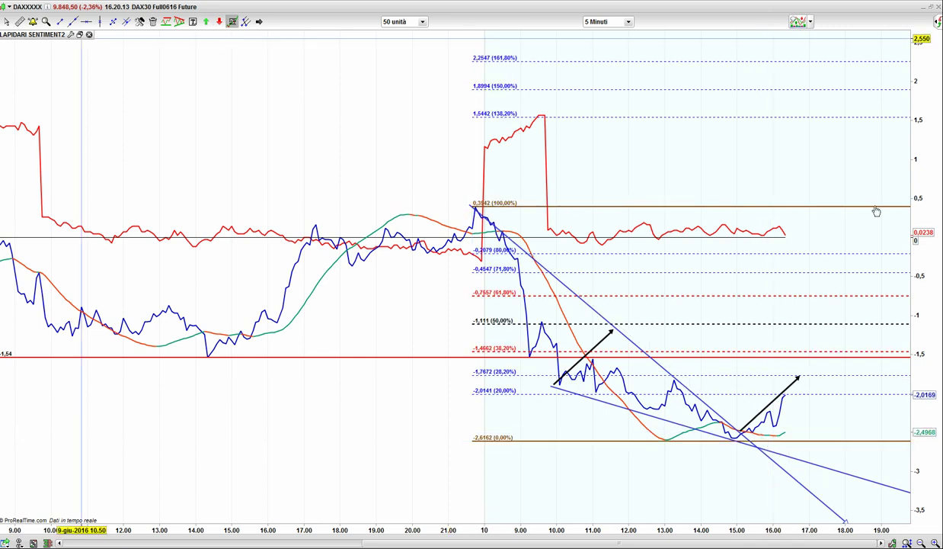
pyautogui.click(80, 35)
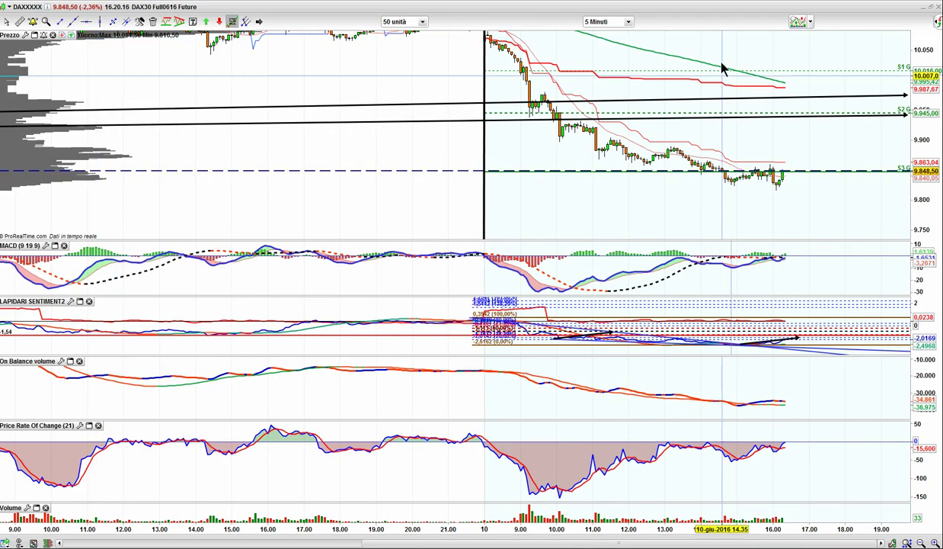
# Reduce the DAX chart to a window, move it aside, and return to the Excel dashboard maximized
pyautogui.click(935, 13)
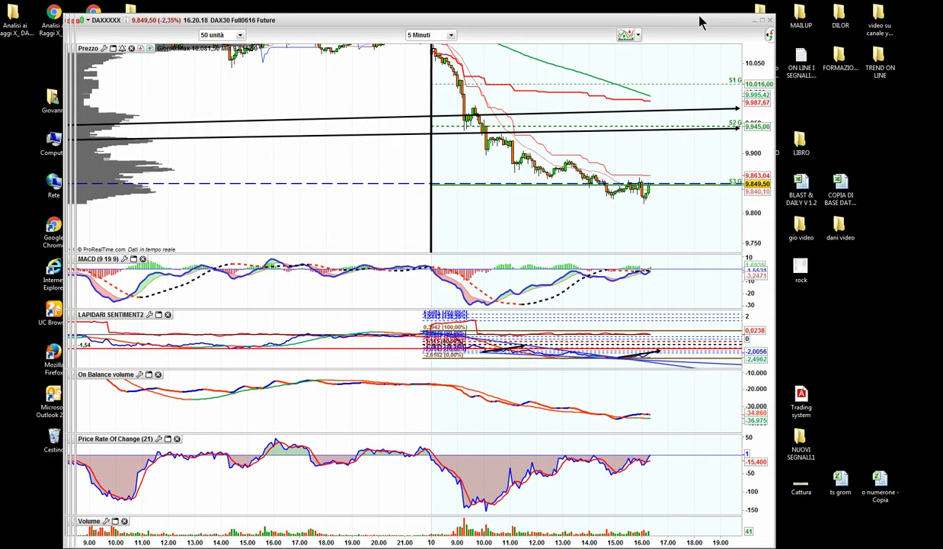
pyautogui.moveTo(700, 23); pyautogui.dragTo(732, 18)
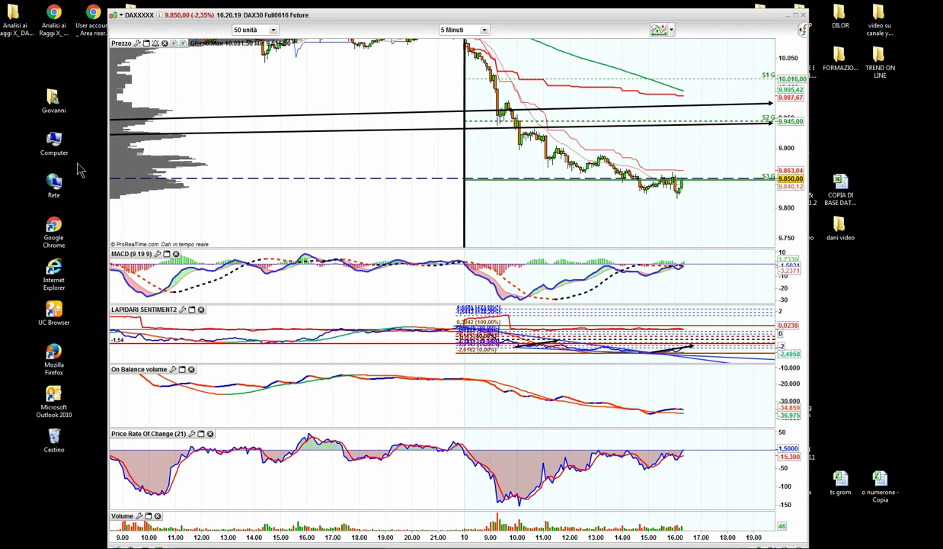
pyautogui.hotkey('alt', 'Tab')
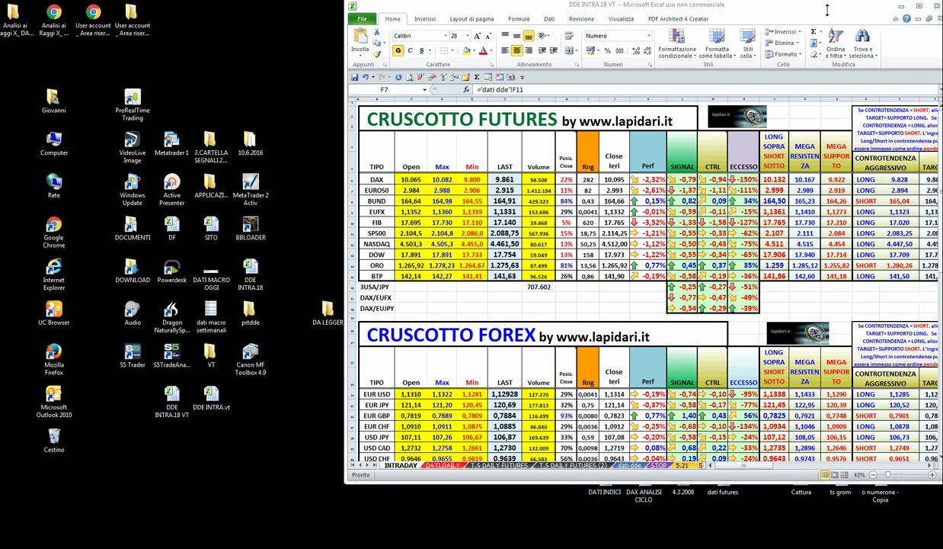
pyautogui.moveTo(798, 5); pyautogui.dragTo(529, 20)
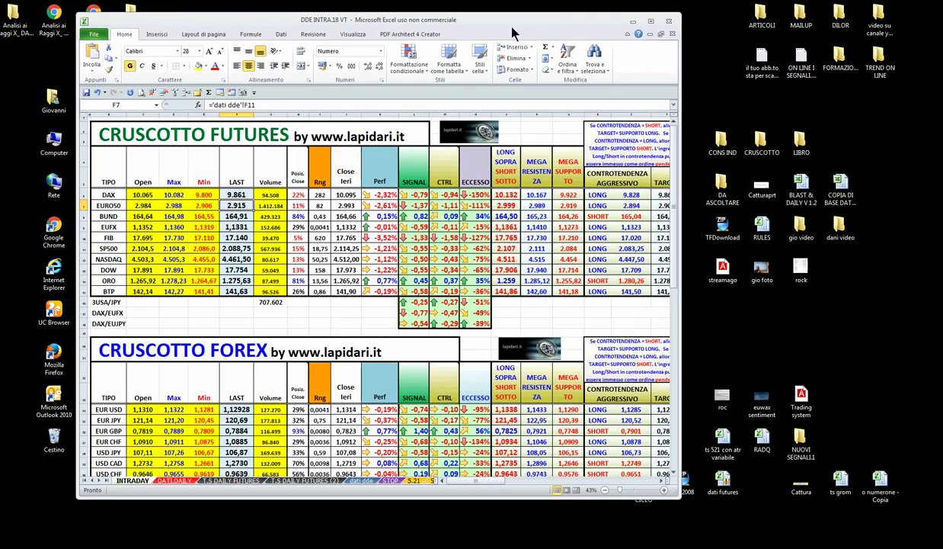
pyautogui.doubleClick(583, 13)
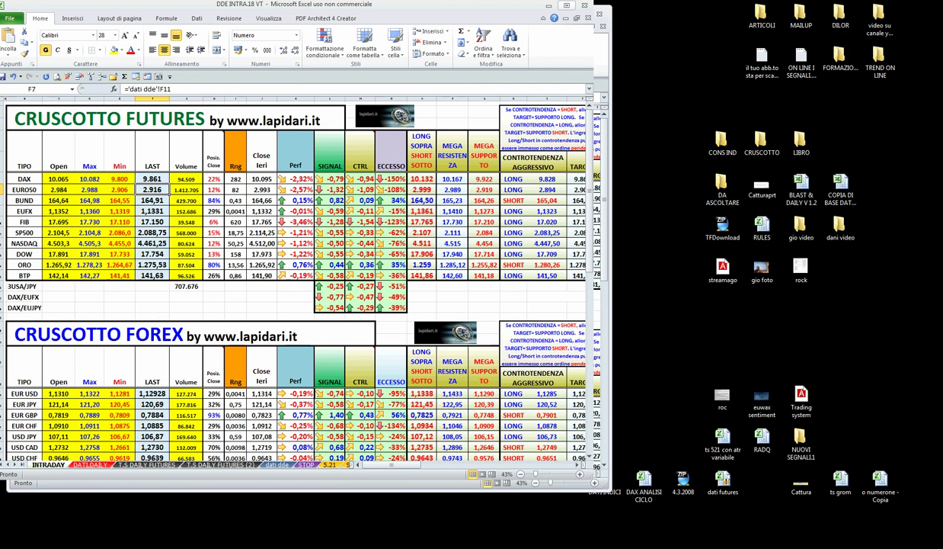
pyautogui.doubleClick(501, 4)
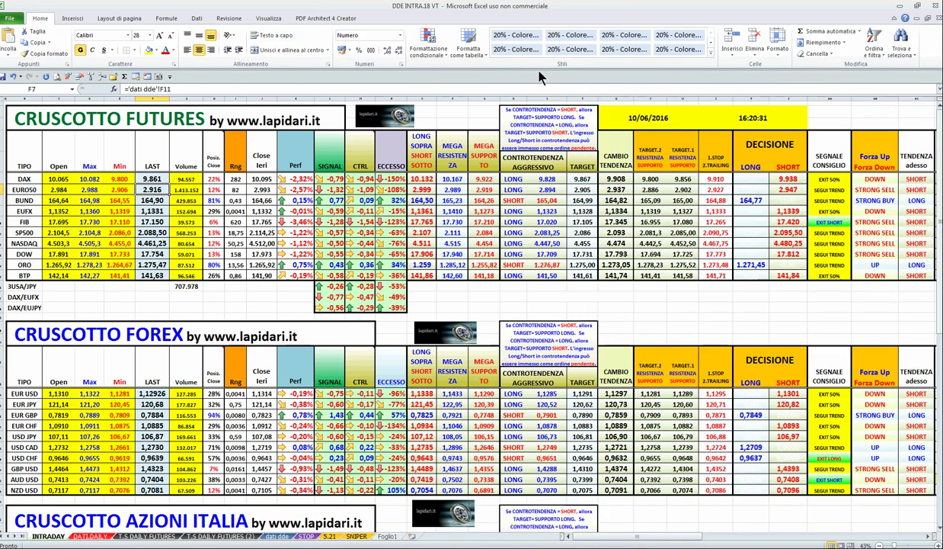
# Glance at the hourly FTSE MIB chart and examine the dashboard's FIB row: MEGA SUPPORTO, MEGA RESISTENZA, Max, Perf and SIGNAL
pyautogui.hotkey('alt', 'Tab')
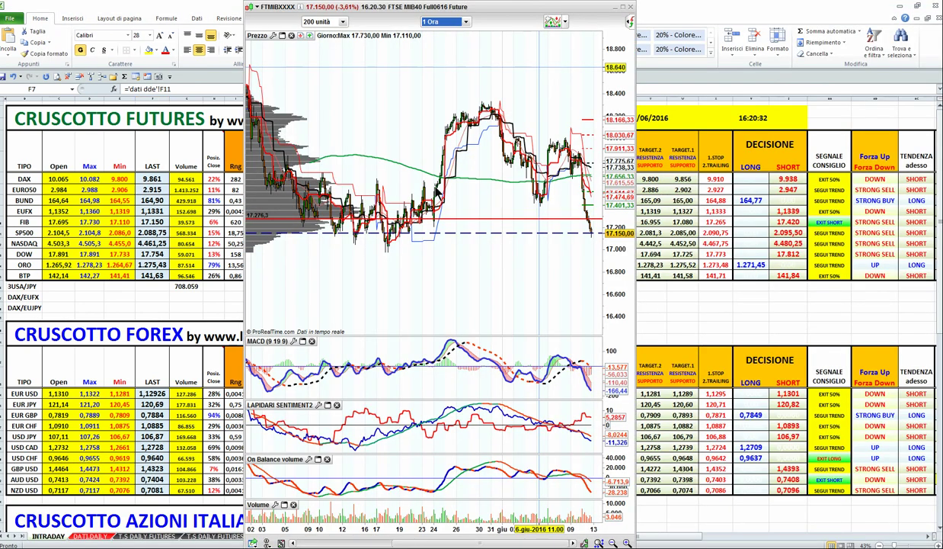
pyautogui.hotkey('alt', 'Tab')
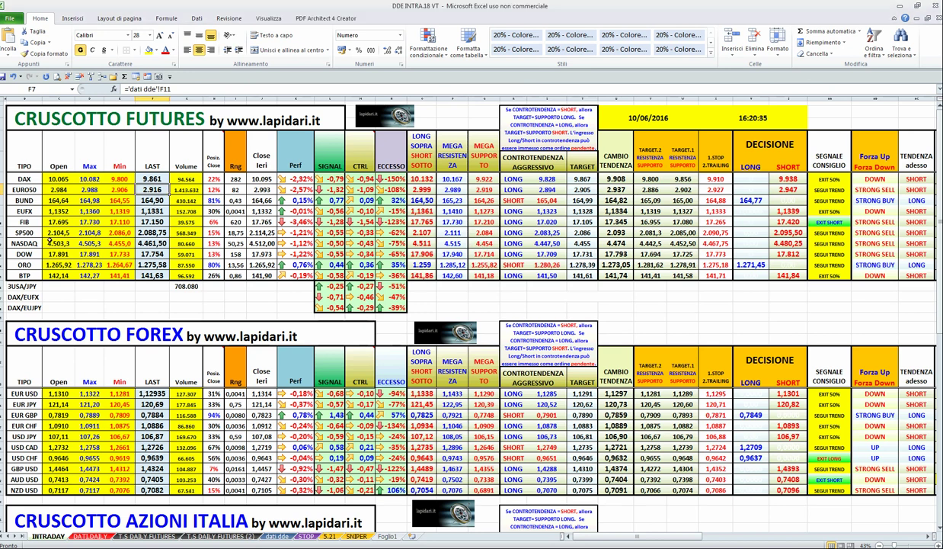
pyautogui.click(482, 222)
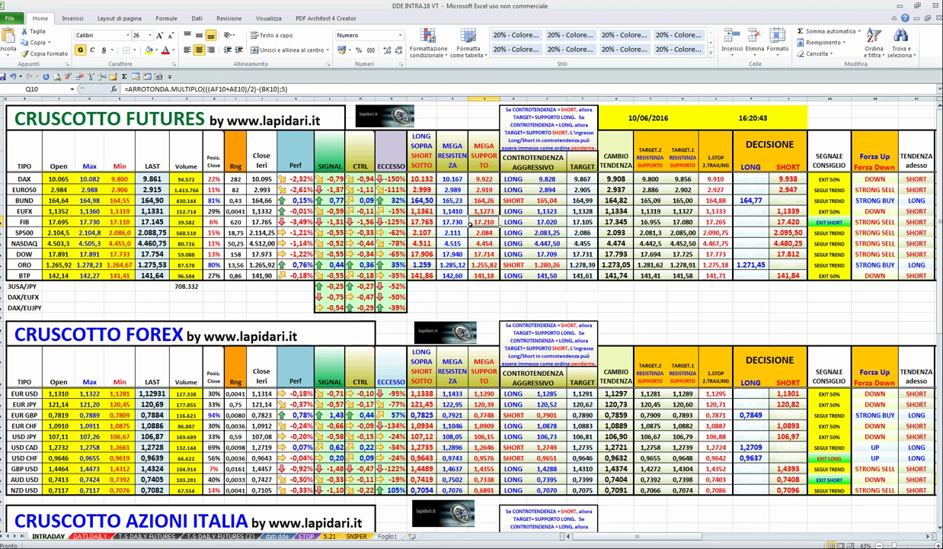
pyautogui.click(451, 220)
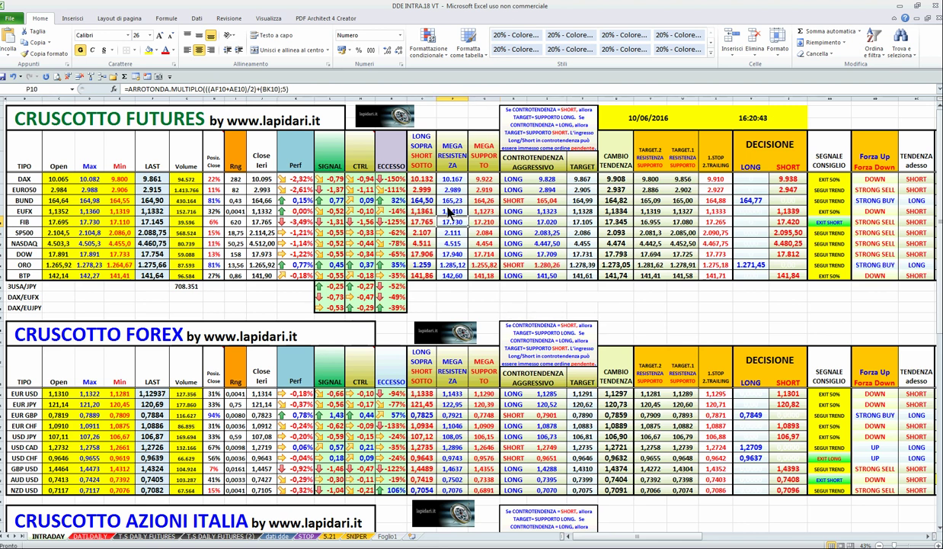
pyautogui.click(86, 222)
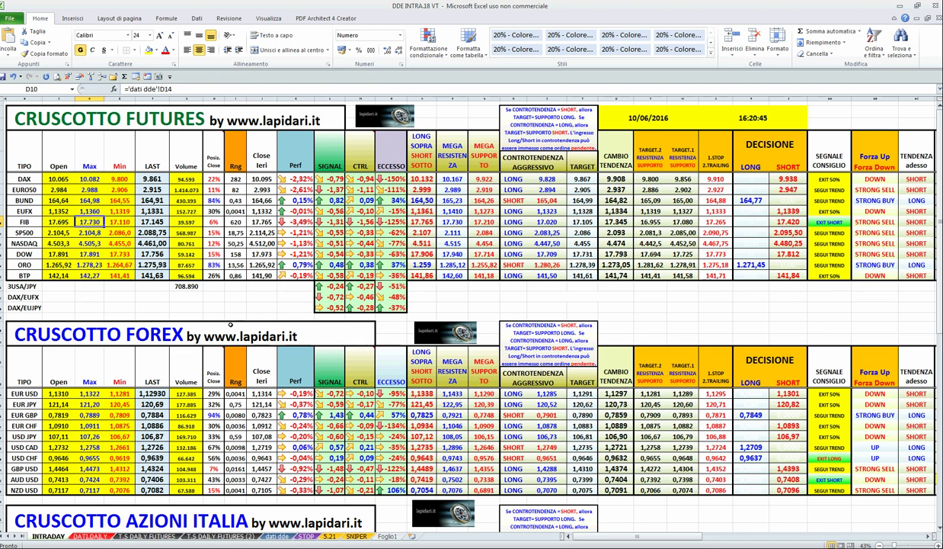
pyautogui.click(304, 221)
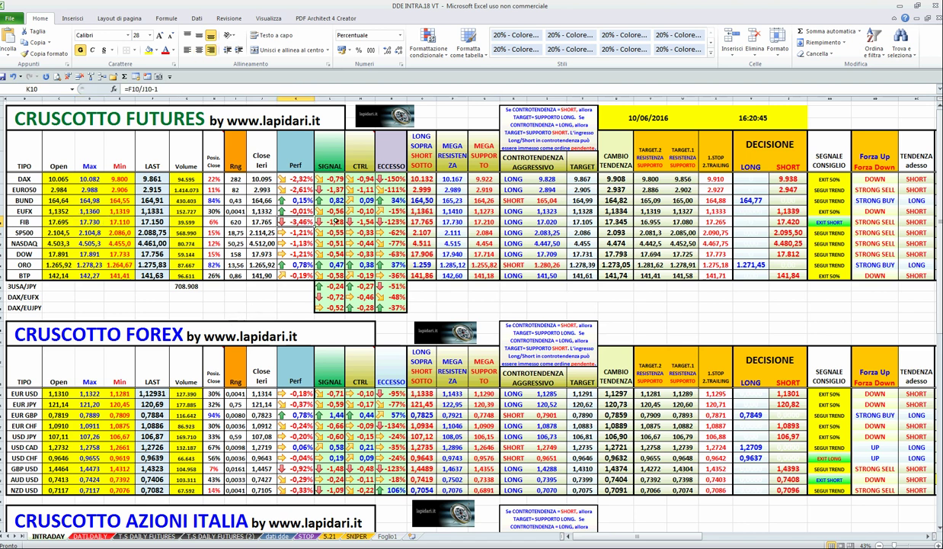
pyautogui.click(335, 220)
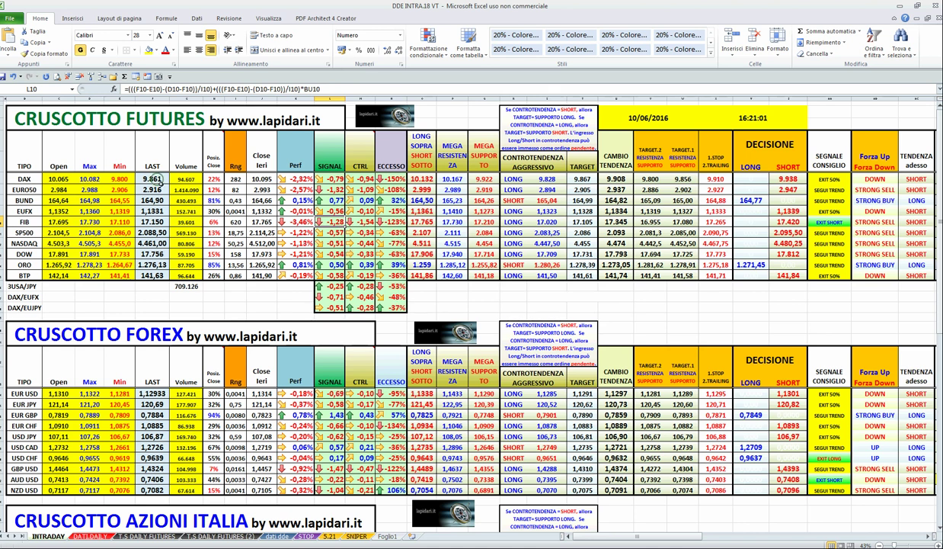
# Restore the live data formula in the DAX LAST cell by filling it from the EURO50 LAST cell below
pyautogui.click(158, 178)
pyautogui.click(160, 190)
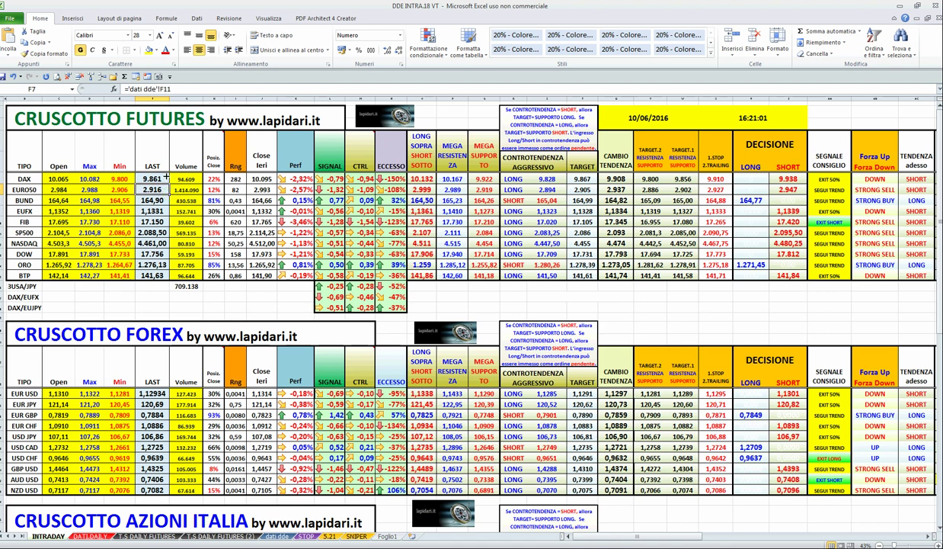
pyautogui.press('Up')
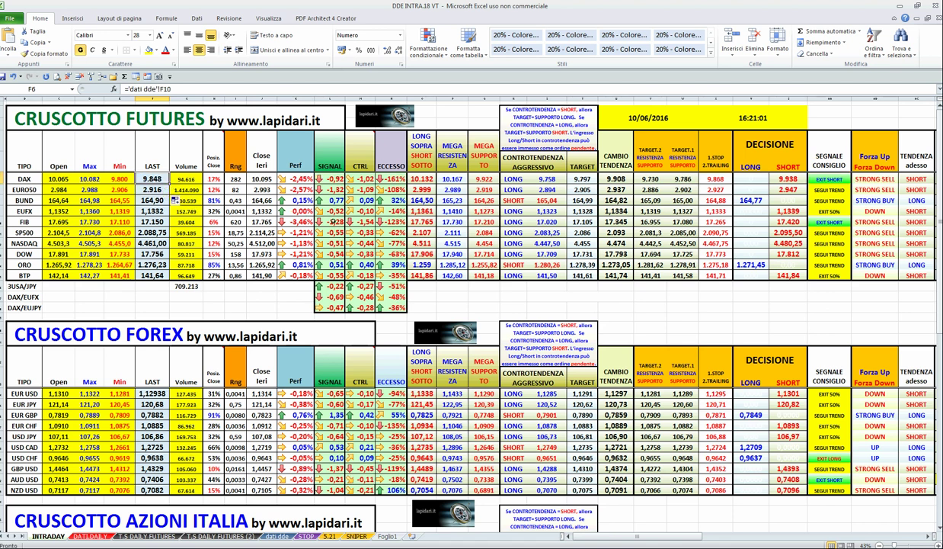
# Simulate a deeper fall on the dashboard's FIB row by setting Min to 17.000 and LAST to 17.050
pyautogui.click(355, 218)
pyautogui.click(378, 223)
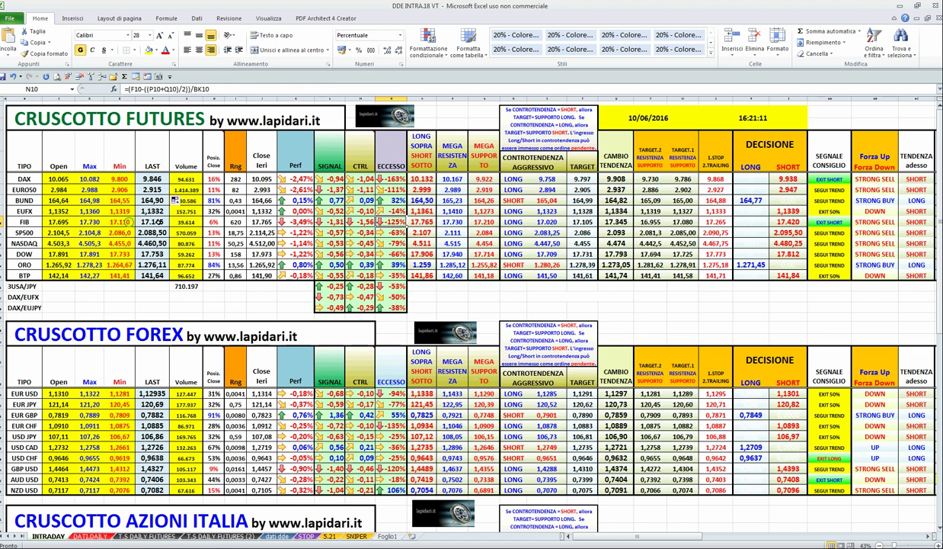
pyautogui.press('Left')
pyautogui.press('Left')
pyautogui.press('Left')
pyautogui.press('Left')
pyautogui.press('Left')
pyautogui.press('Left')
pyautogui.press('Left')
pyautogui.press('Left')
pyautogui.press('Left')
pyautogui.write('170')
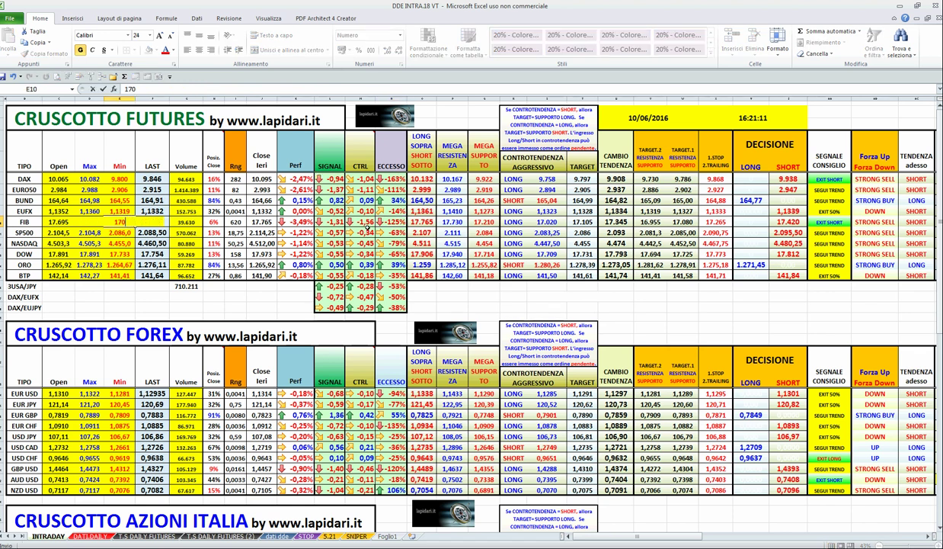
pyautogui.press('Tab')
pyautogui.write('1')
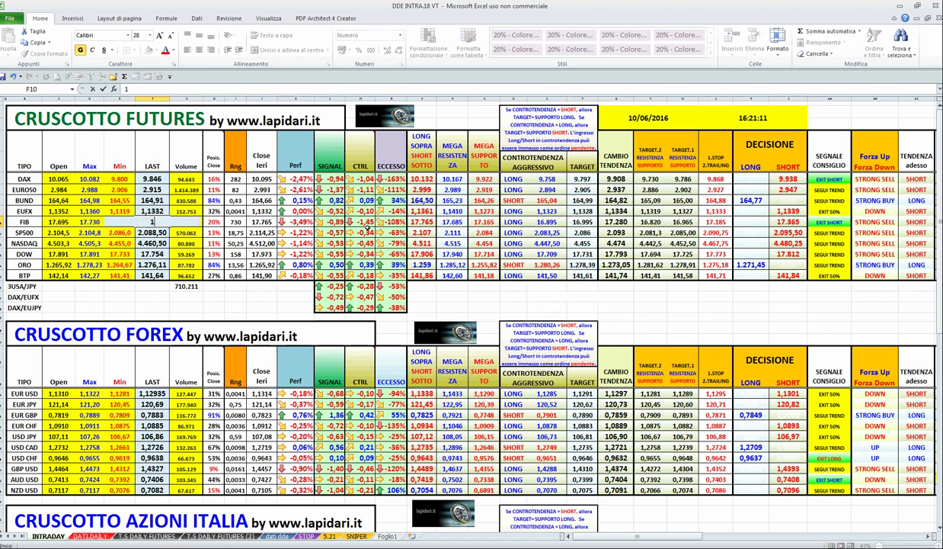
pyautogui.write('7.050')
pyautogui.press('Return')
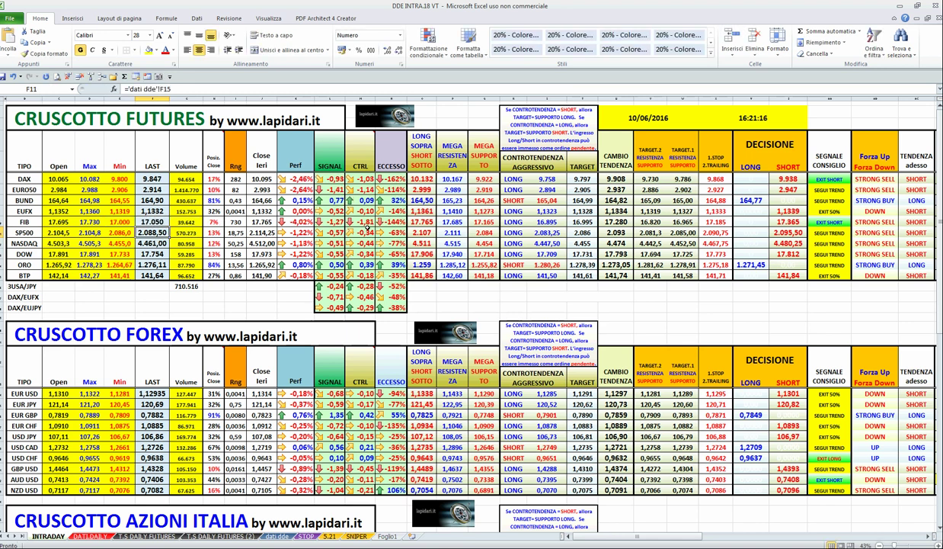
# Simulate FIB LAST prices of 17020 and 17030, and check the FIB row's ECCESSO cell
pyautogui.press('Up')
pyautogui.write('1002')
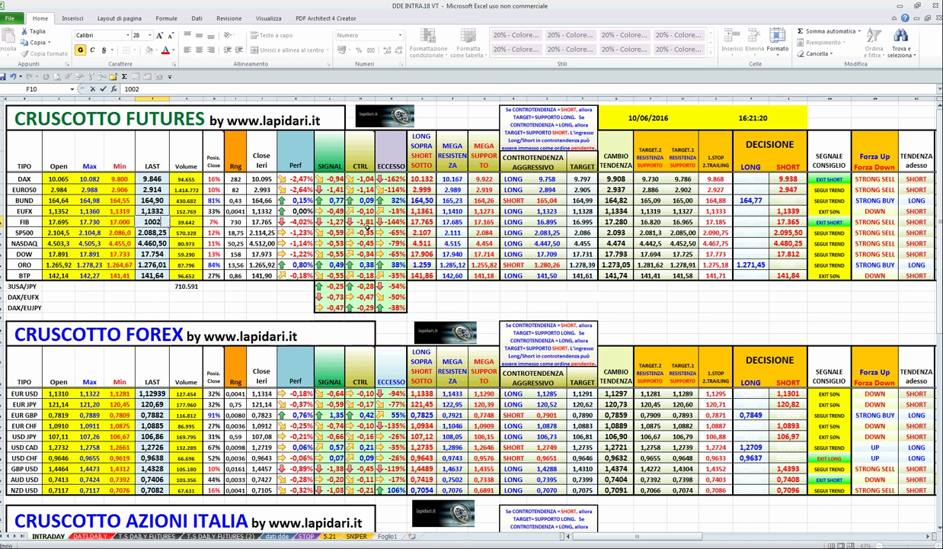
pyautogui.write('0')
pyautogui.hotkey('ctrl', 'Return')
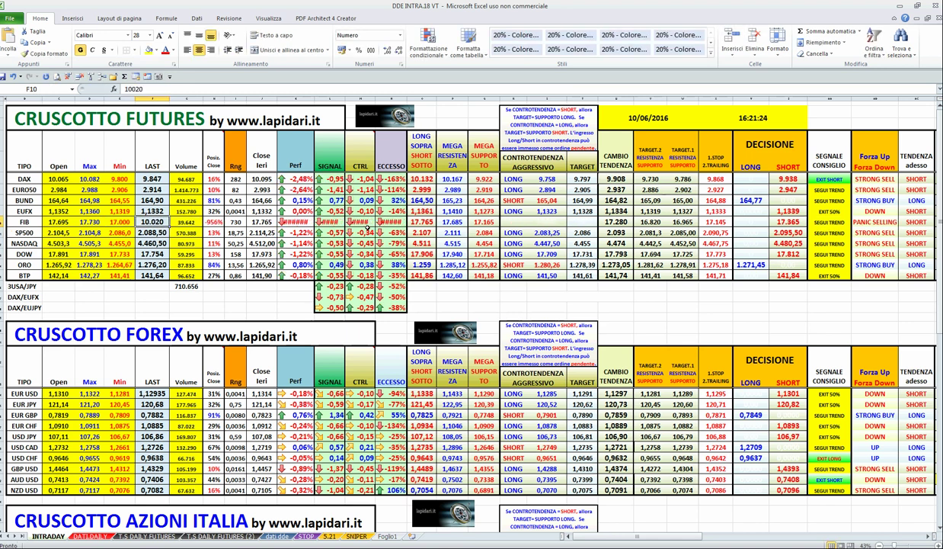
pyautogui.write('17020')
pyautogui.hotkey('ctrl', 'Return')
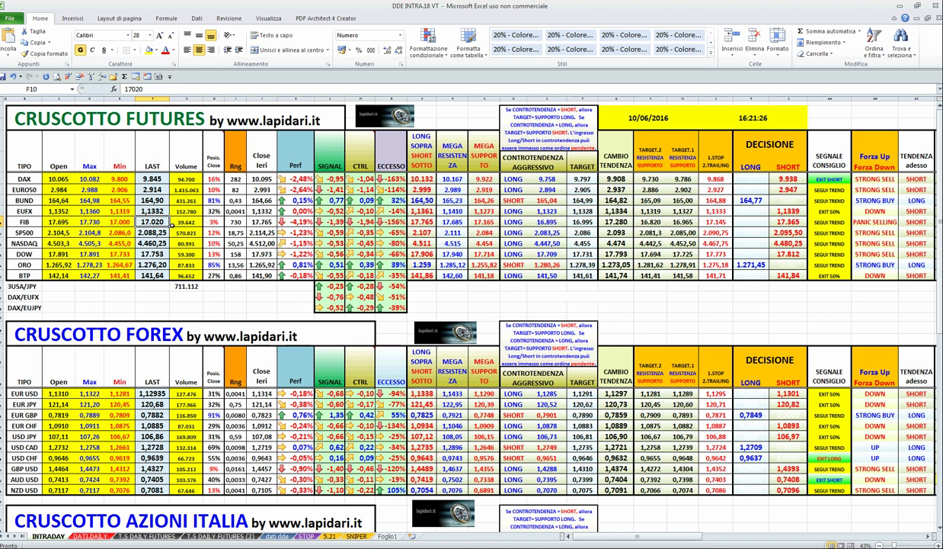
pyautogui.write('17030')
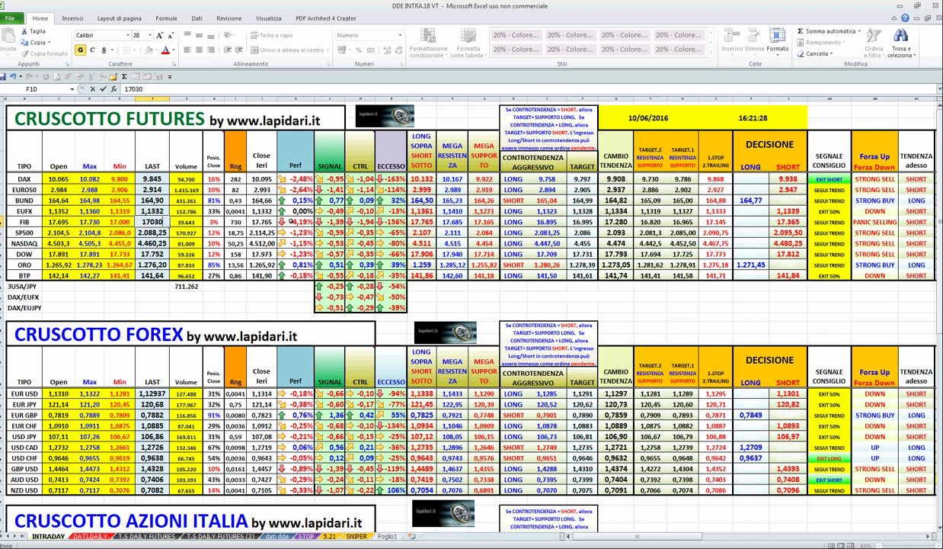
pyautogui.hotkey('ctrl', 'Return')
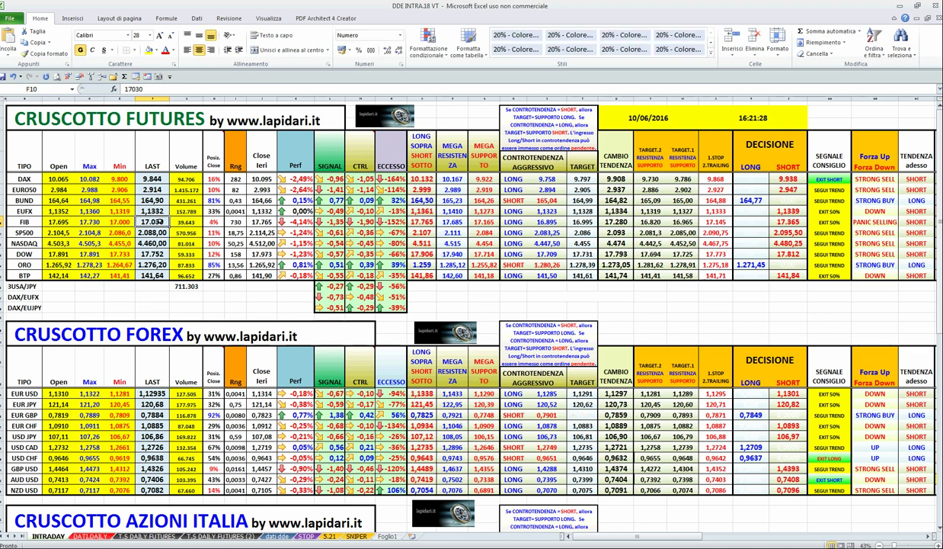
pyautogui.click(392, 220)
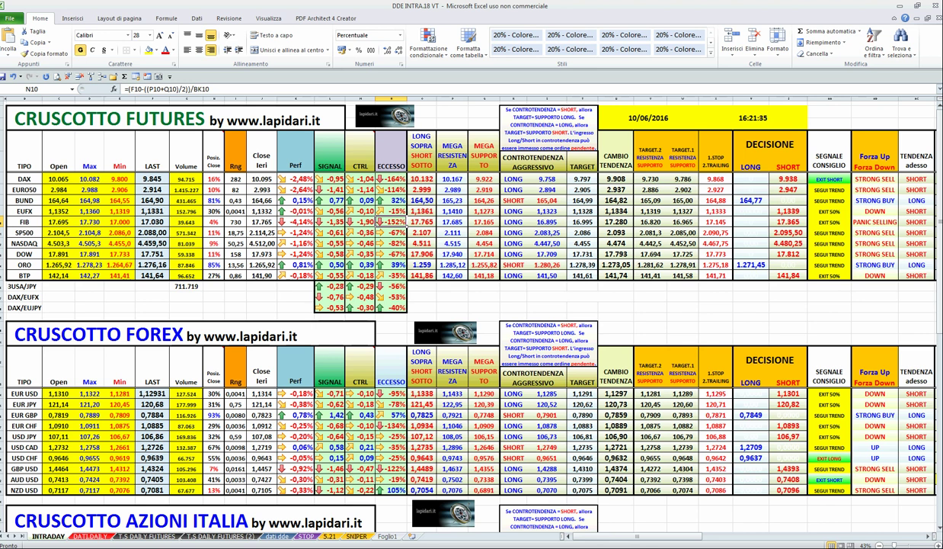
# Switch to the hourly FTSE MIB chart, compress its time scale and maximize the chart window
pyautogui.moveTo(597, 126); pyautogui.dragTo(465, 12)
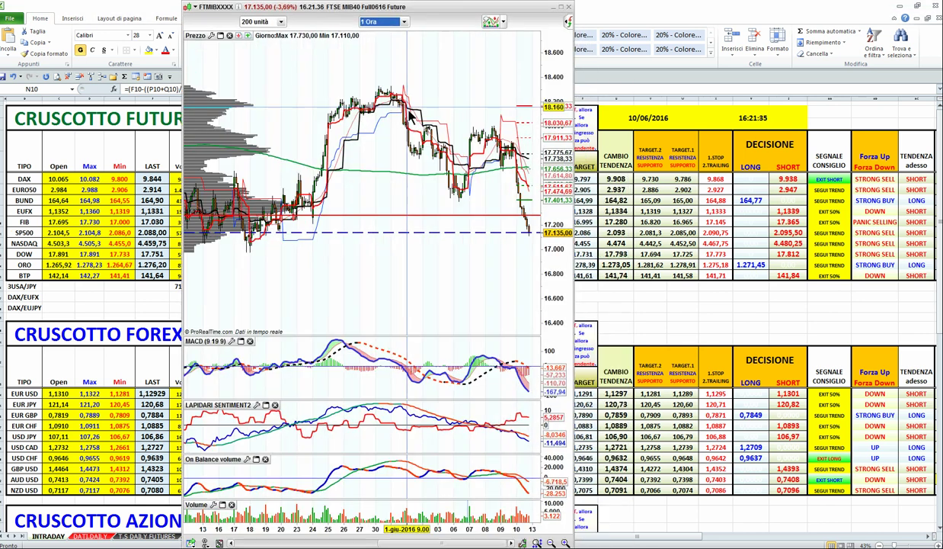
pyautogui.scroll(-1, 326, 241)
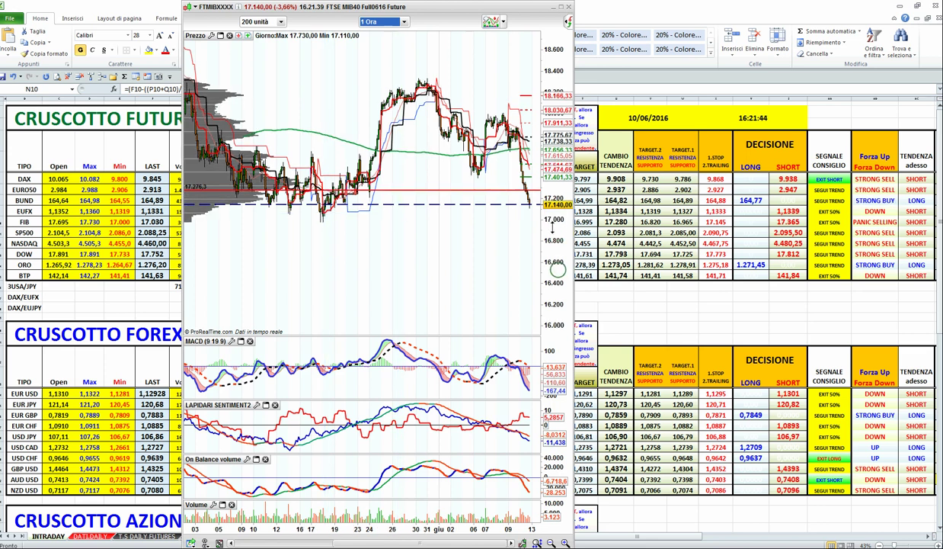
pyautogui.click(561, 7)
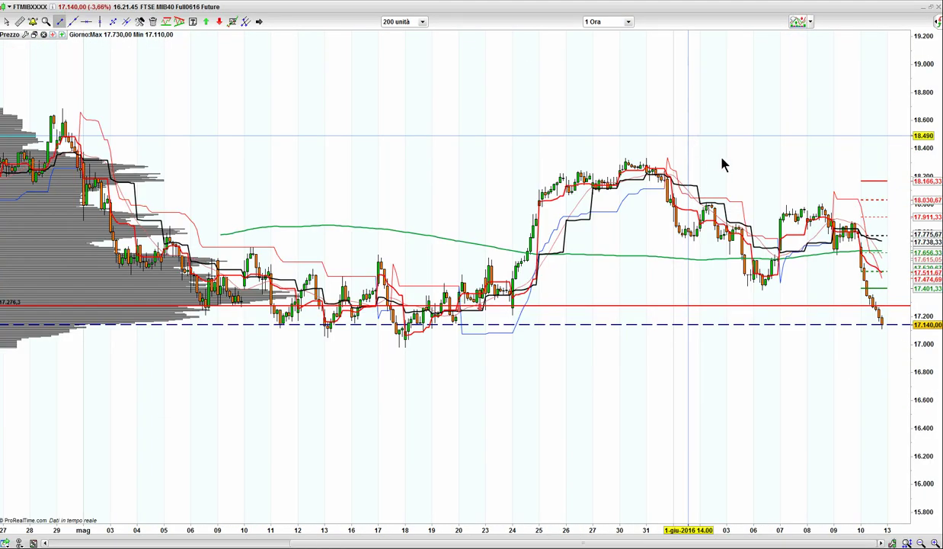
# Trace the price swings with a chain of four arrows from the late-May high to the 8 June high
pyautogui.click(699, 153)
pyautogui.click(808, 234)
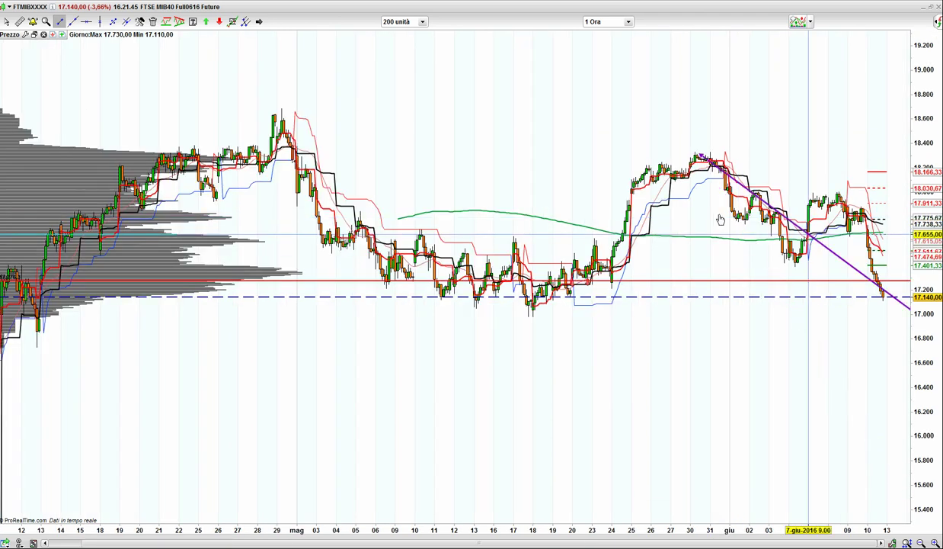
pyautogui.click(256, 21)
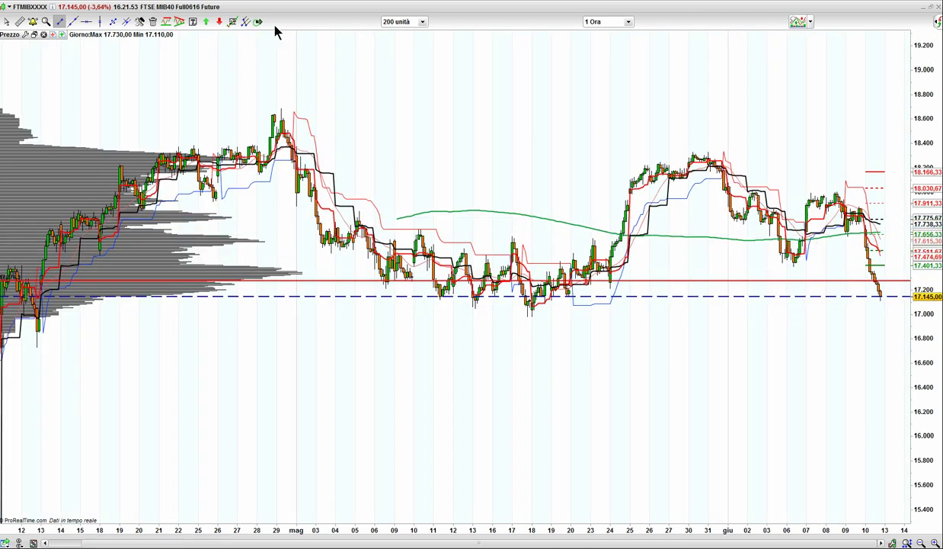
pyautogui.click(682, 154)
pyautogui.click(743, 223)
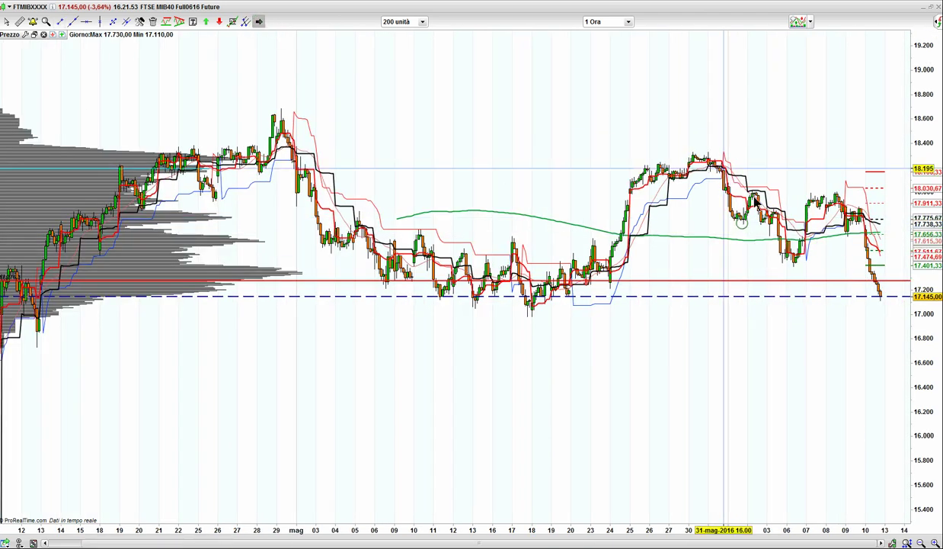
pyautogui.click(753, 193)
pyautogui.click(793, 264)
pyautogui.click(837, 189)
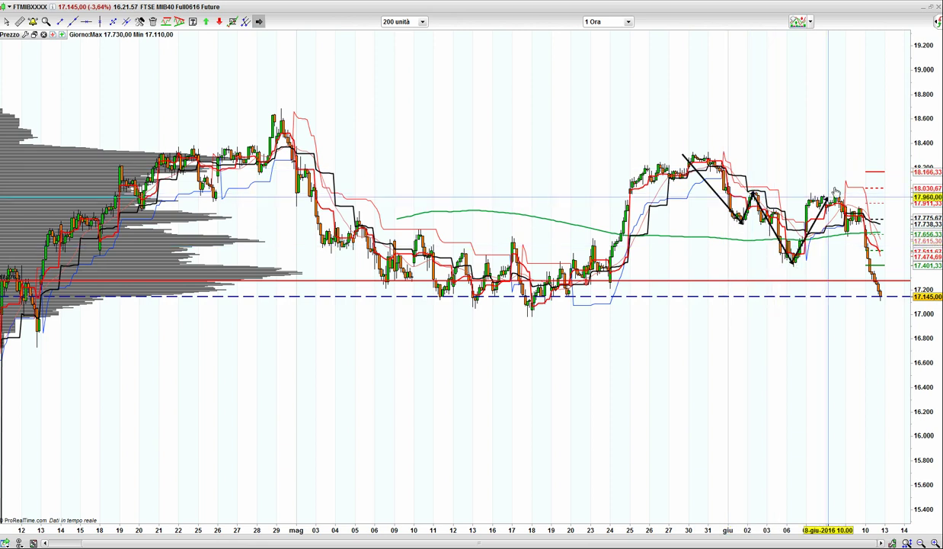
# Copy the second descending arrow so it starts from the 8 June high, and compress the price scale
pyautogui.keyDown('ctrl'); pyautogui.click(766, 220); pyautogui.keyUp('ctrl')
pyautogui.click(851, 213)
pyautogui.moveTo(925, 276); pyautogui.dragTo(922, 270)
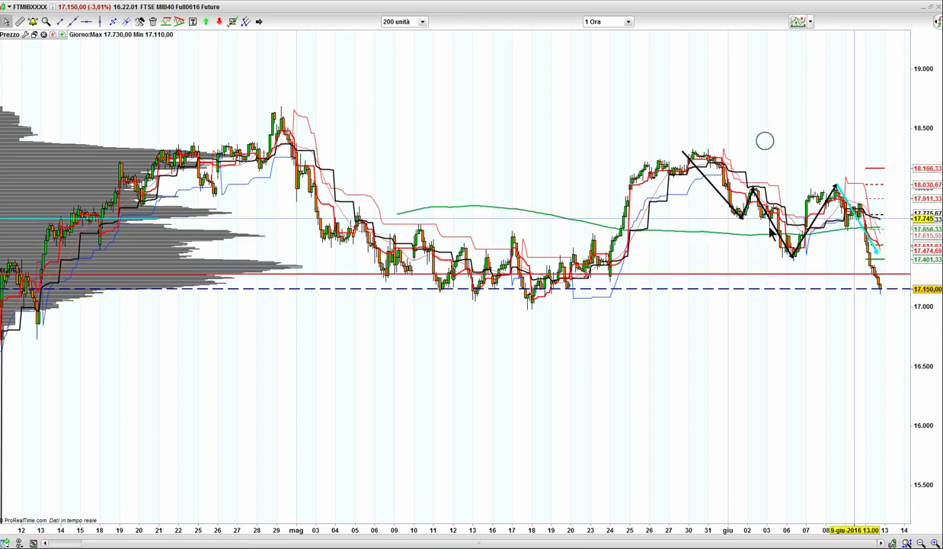
# Extend the projected decline with a parallel copy of the last descending arrow, reaching down to about 16.880
pyautogui.press('p')
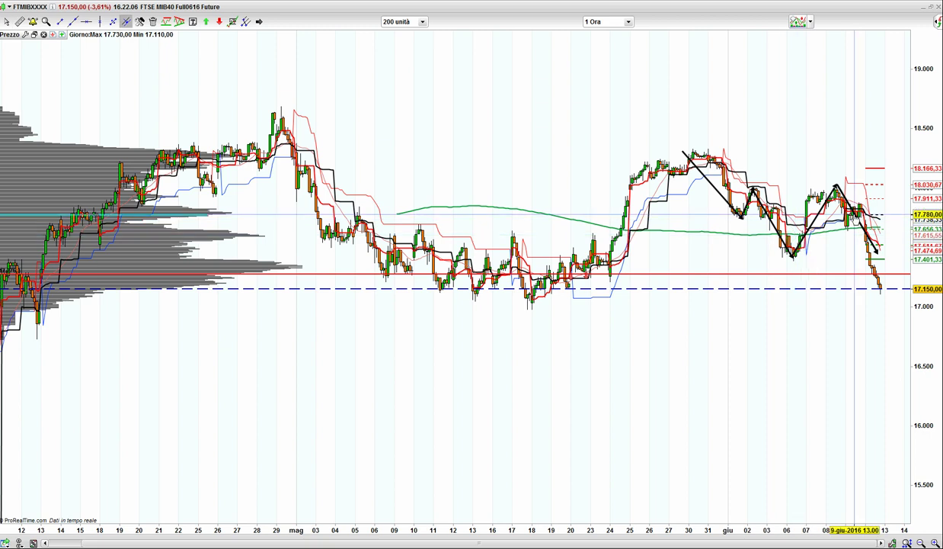
pyautogui.click(853, 215)
pyautogui.click(713, 207)
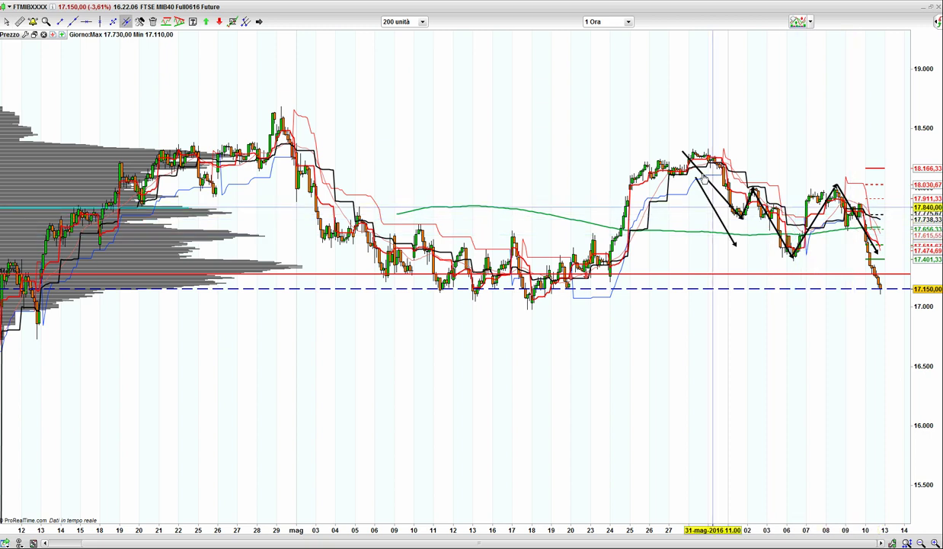
pyautogui.hotkey('ctrl', 'z')
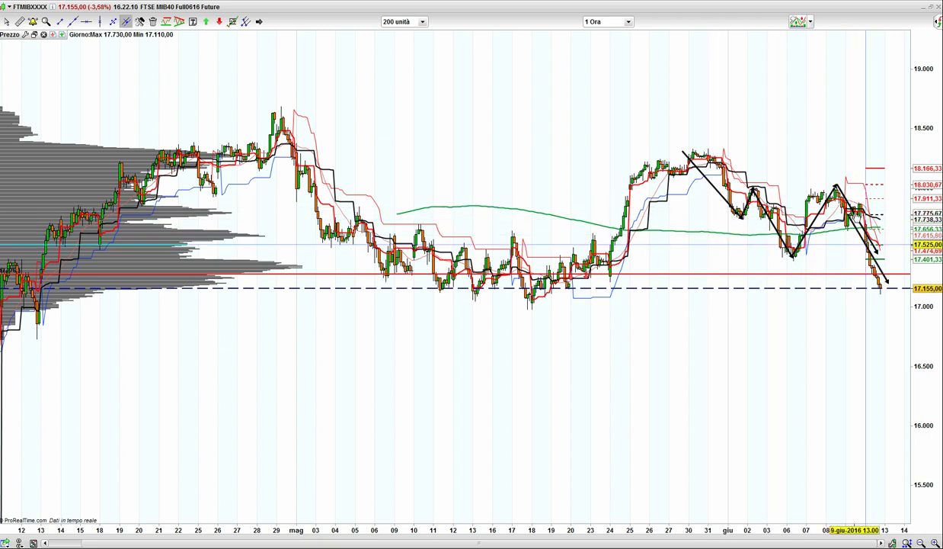
pyautogui.click(896, 283)
pyautogui.scroll(-1, 803, 285)
pyautogui.moveTo(794, 282); pyautogui.dragTo(675, 286)
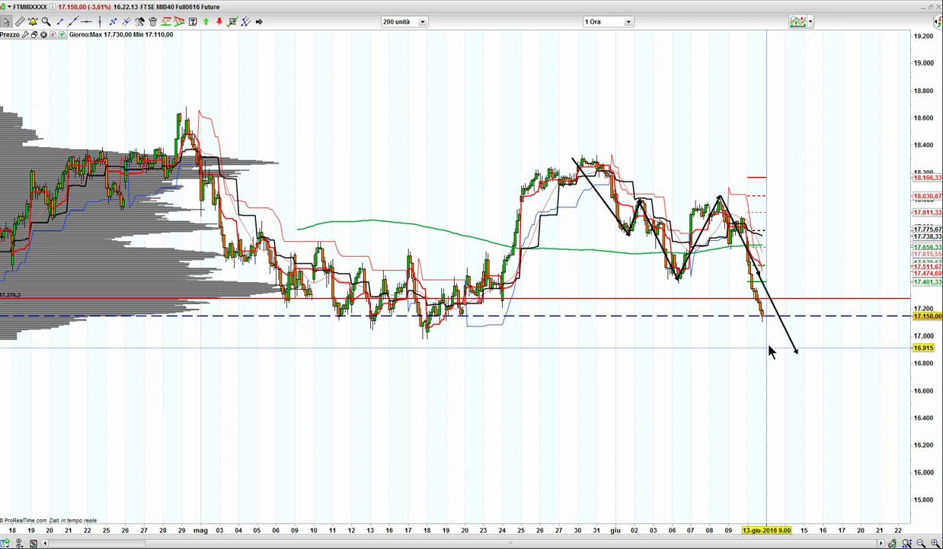
# Draw a horizontal line at about 16.865, at the tip of the projected arrow
pyautogui.scroll(-1, 688, 225)
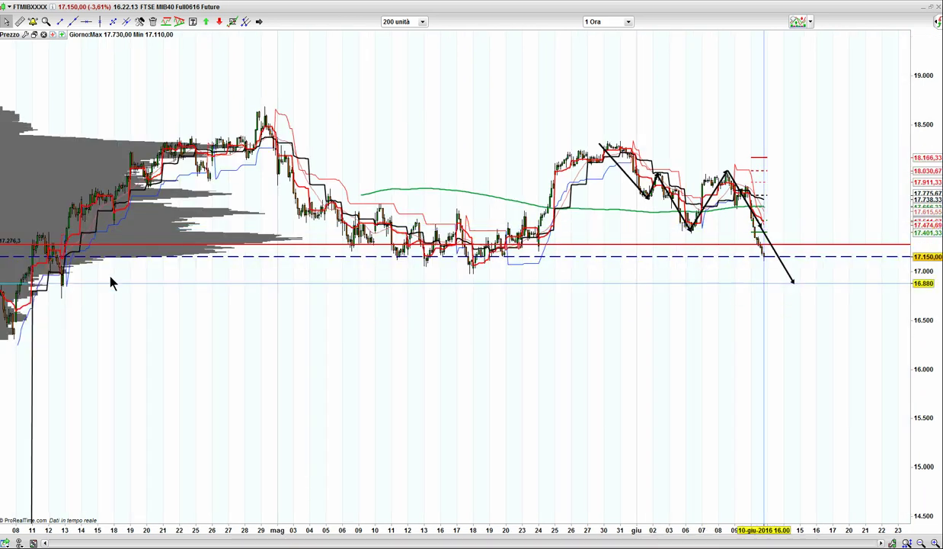
pyautogui.click(86, 21)
pyautogui.click(150, 286)
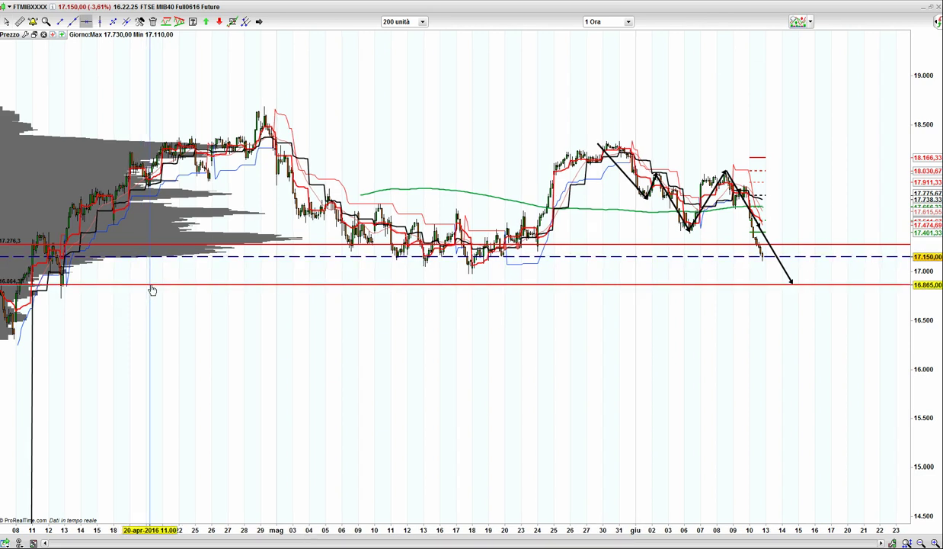
pyautogui.click(642, 272)
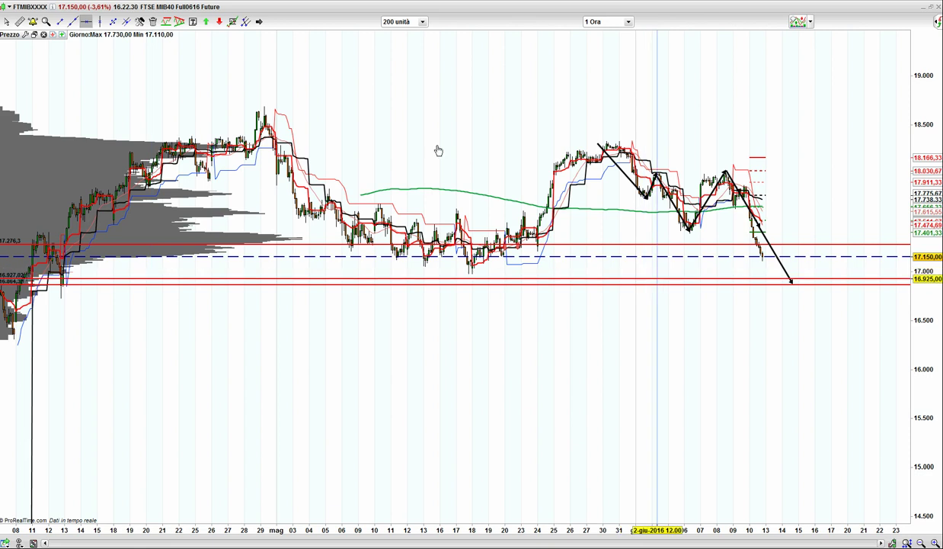
# Return to the Excel dashboard and set both Min and LAST in the FIB row to 16860
pyautogui.doubleClick(896, 7)
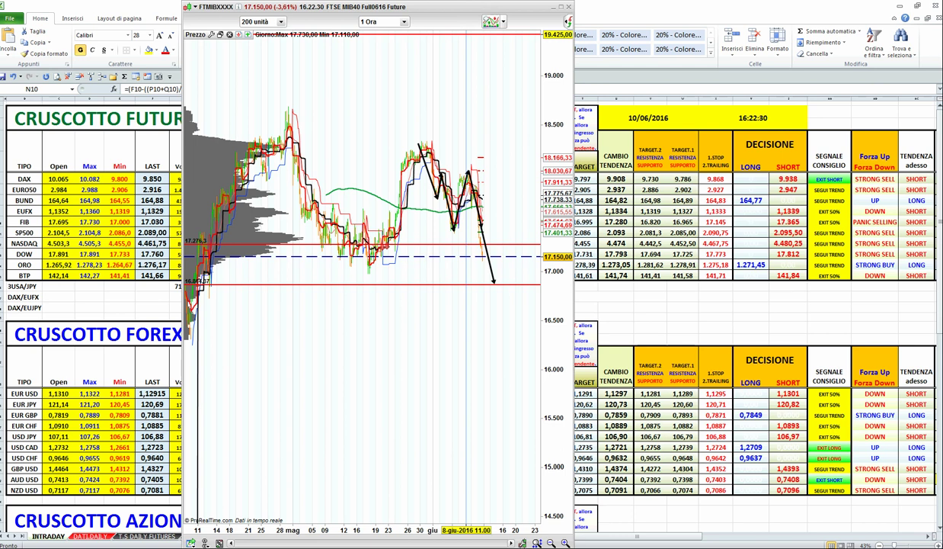
pyautogui.click(553, 7)
pyautogui.click(114, 221)
pyautogui.write('16')
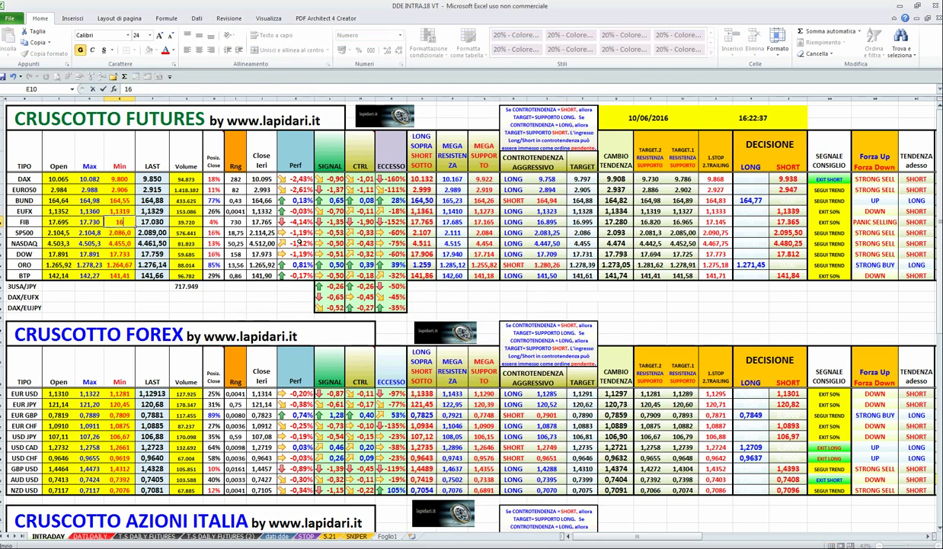
pyautogui.write('860')
pyautogui.press('Return')
pyautogui.press('Right')
pyautogui.write('16')
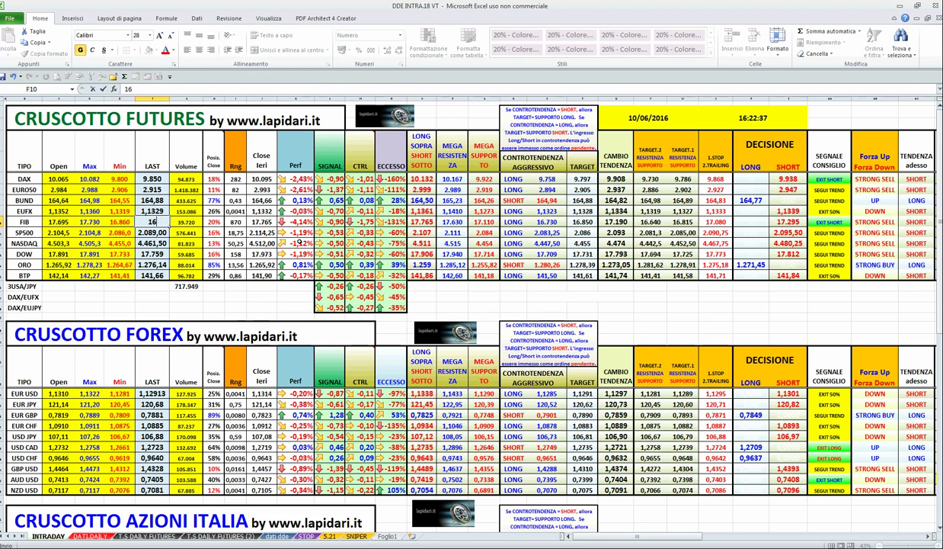
pyautogui.write('860')
pyautogui.press('Return')
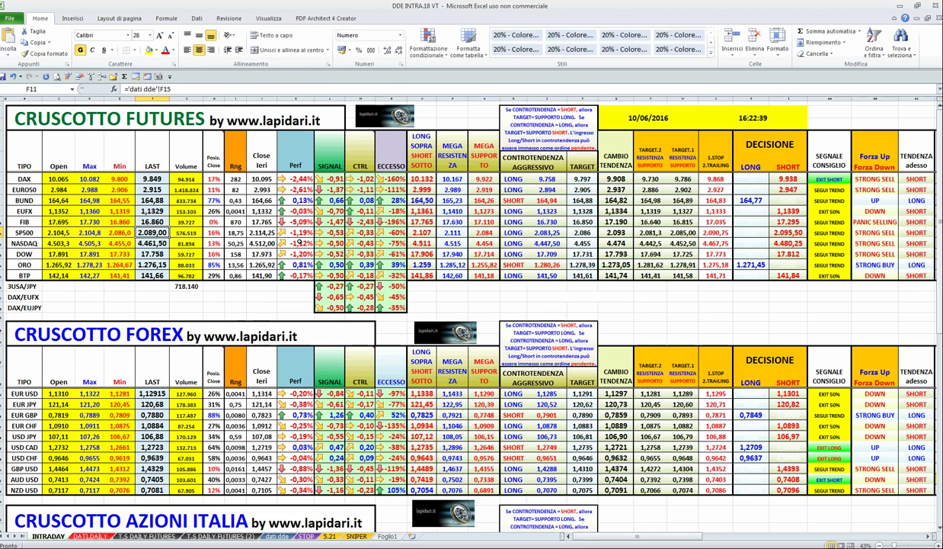
# Examine the FIB row's ECCESSO and LAST cells and the DAX row's DECISIONE SHORT and 1.STOP 2.TRAILING levels
pyautogui.click(385, 221)
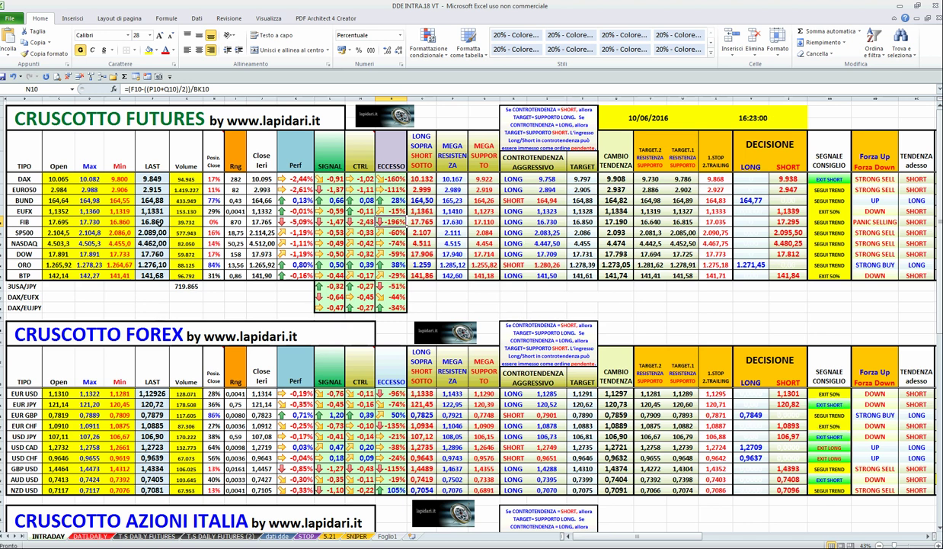
pyautogui.click(155, 221)
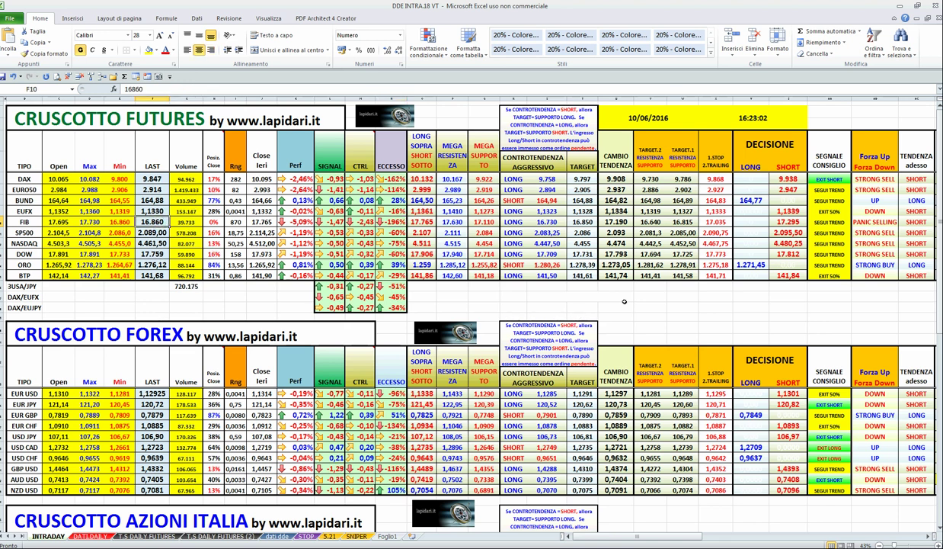
pyautogui.click(787, 178)
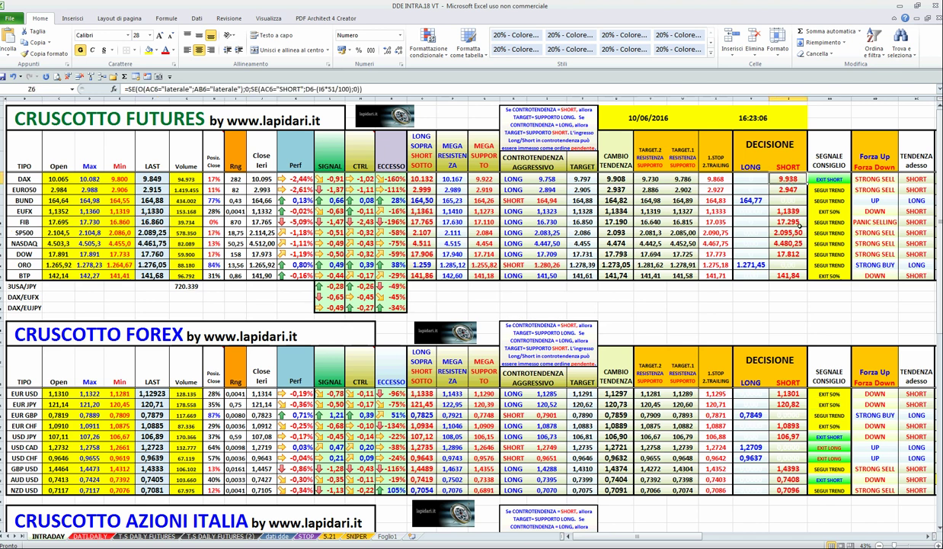
pyautogui.click(718, 179)
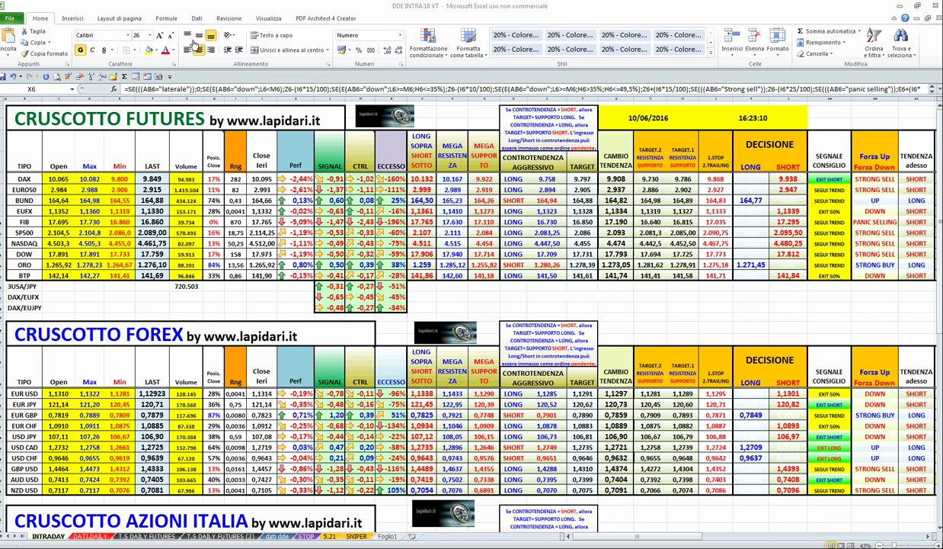
# Switch to ProRealTime, bring the DAX 5-minute chart over the dashboard and open its order book
pyautogui.hotkey('alt', 'Tab')
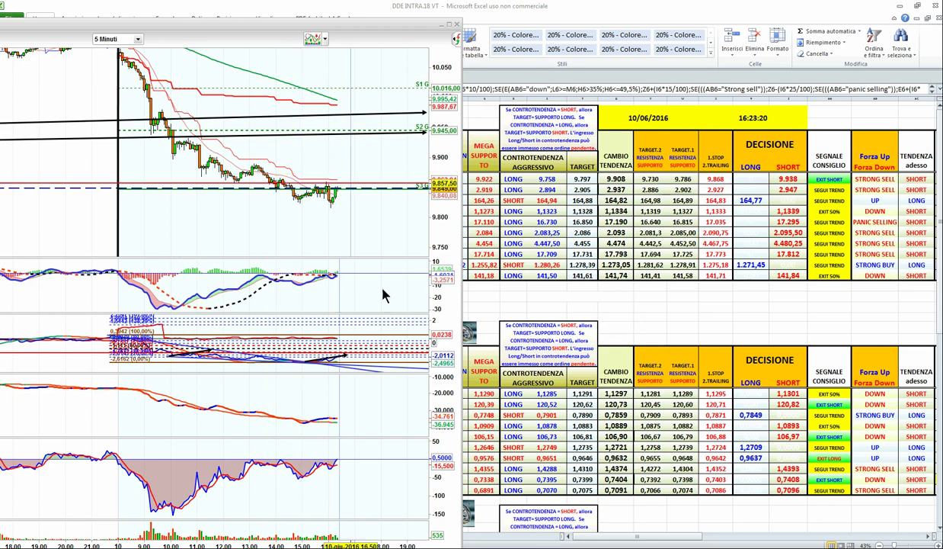
pyautogui.moveTo(434, 90); pyautogui.dragTo(396, 84)
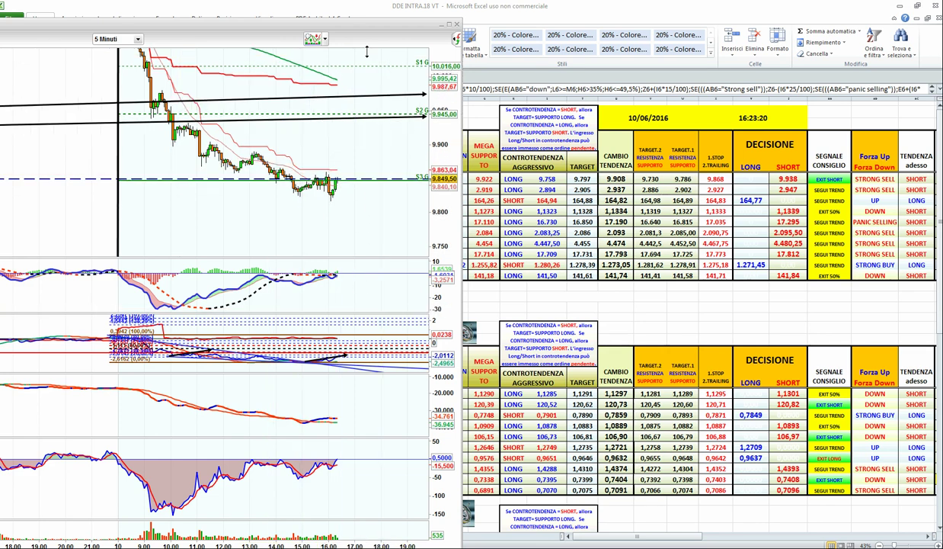
pyautogui.moveTo(358, 27); pyautogui.dragTo(625, 3)
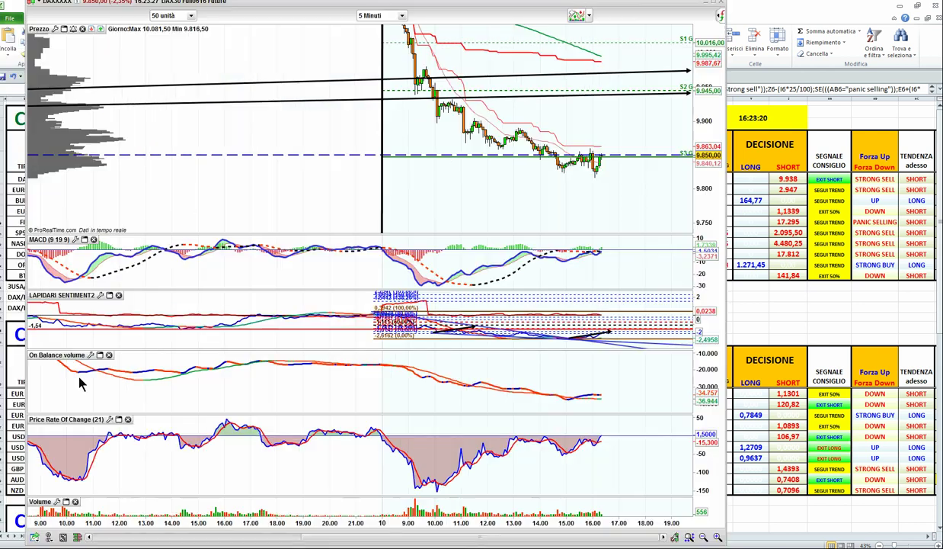
pyautogui.click(80, 536)
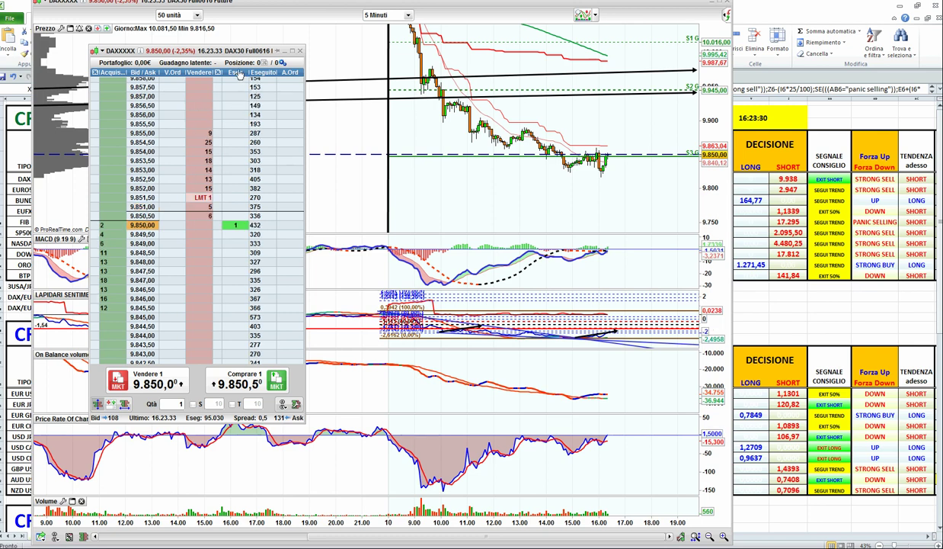
# Enlarge the DAX order book to show more price levels and reposition it over the chart for reading the bid and ask quantities
pyautogui.moveTo(233, 56); pyautogui.dragTo(250, 58)
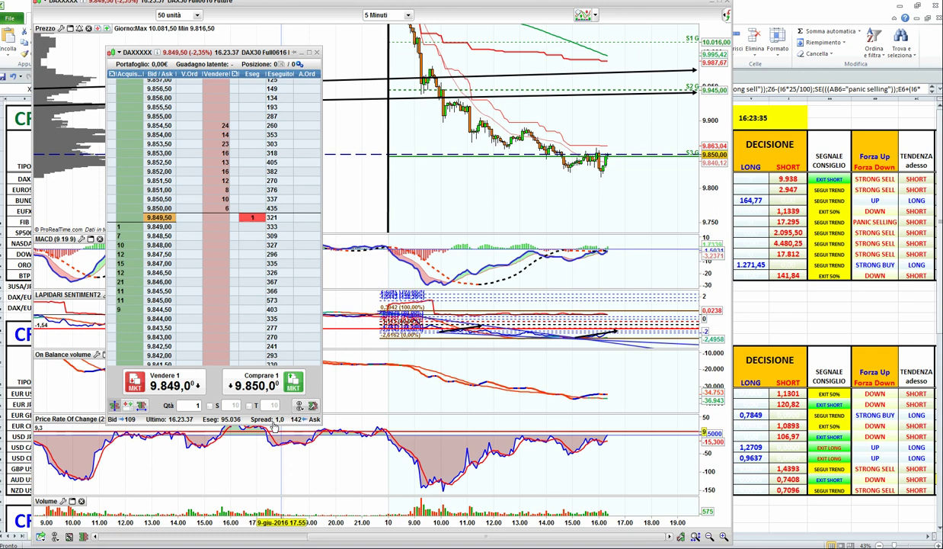
pyautogui.moveTo(261, 417); pyautogui.dragTo(257, 521)
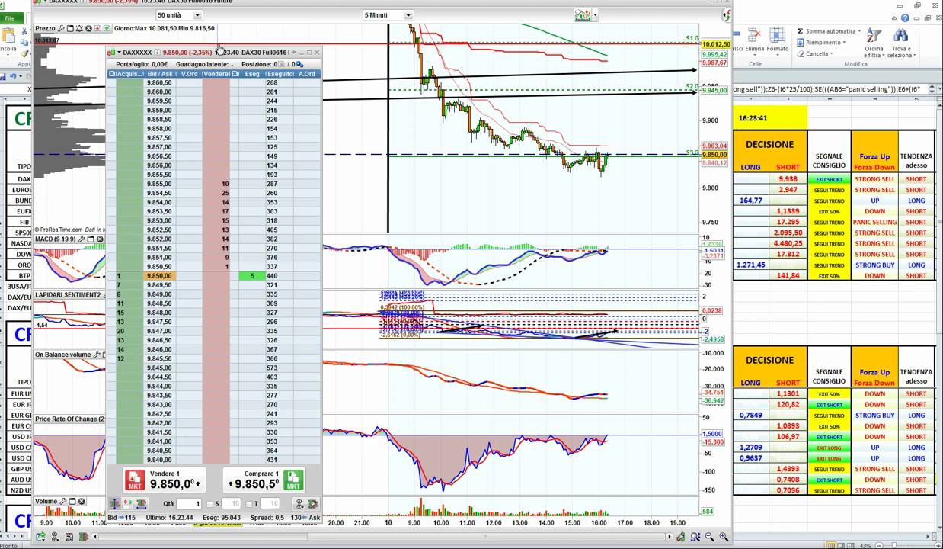
pyautogui.moveTo(219, 46); pyautogui.dragTo(220, 0)
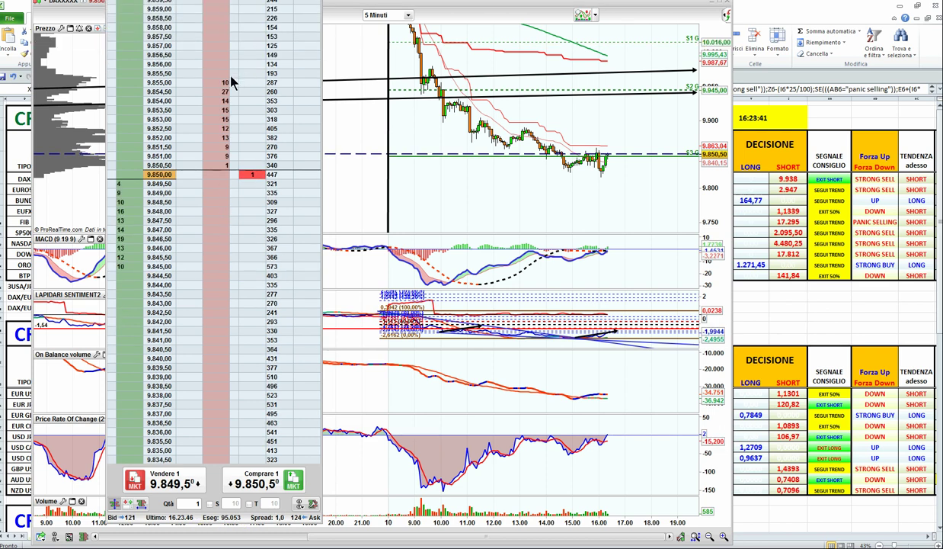
pyautogui.moveTo(233, 110); pyautogui.dragTo(235, 148)
pyautogui.moveTo(237, 189); pyautogui.dragTo(240, 200)
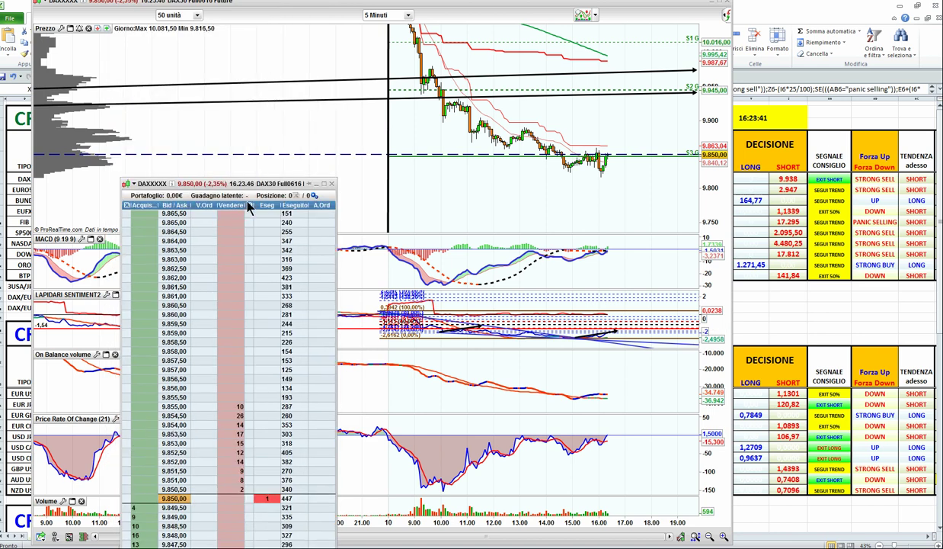
pyautogui.moveTo(245, 45); pyautogui.dragTo(246, 42)
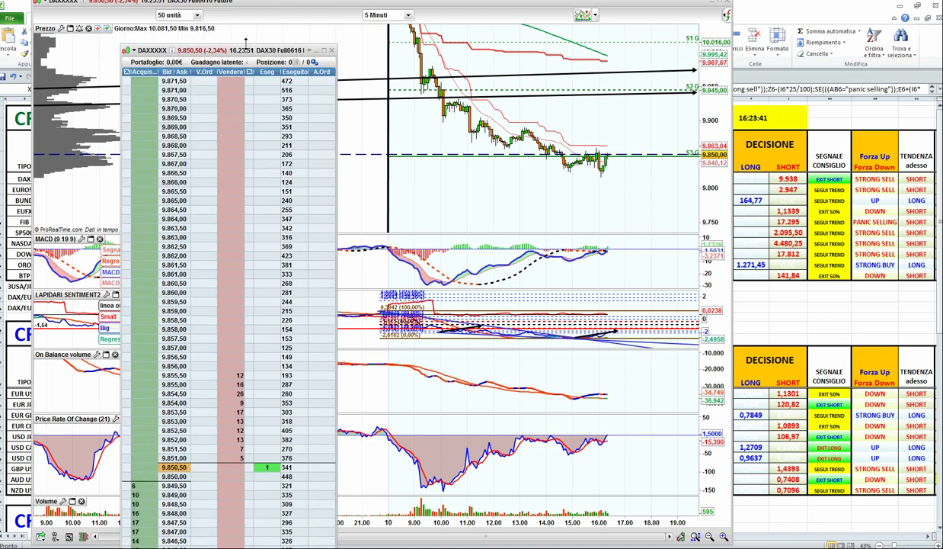
pyautogui.scroll(-1, 298, 136)
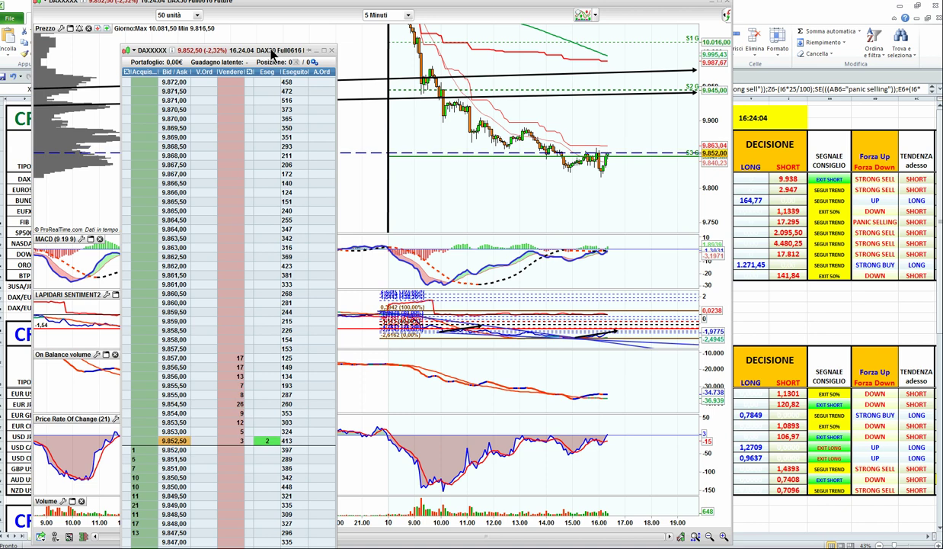
pyautogui.moveTo(272, 52); pyautogui.dragTo(276, 53)
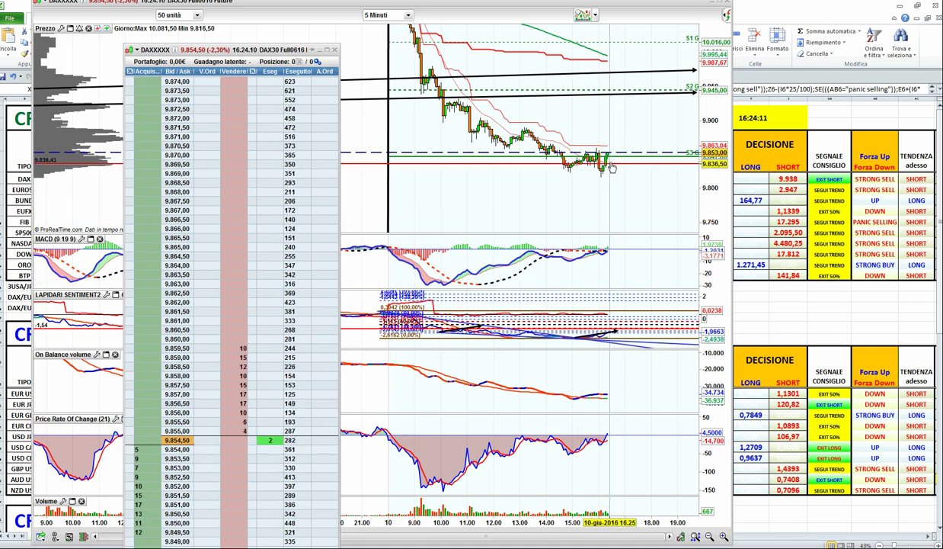
# Put away the DAX order book and all overlapping charts, returning to the Excel dashboard
pyautogui.click(327, 49)
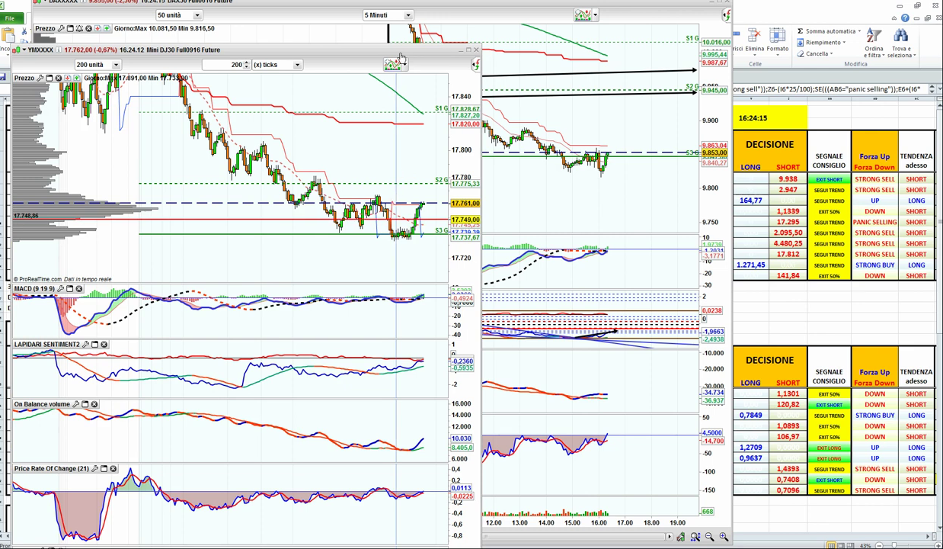
pyautogui.click(460, 50)
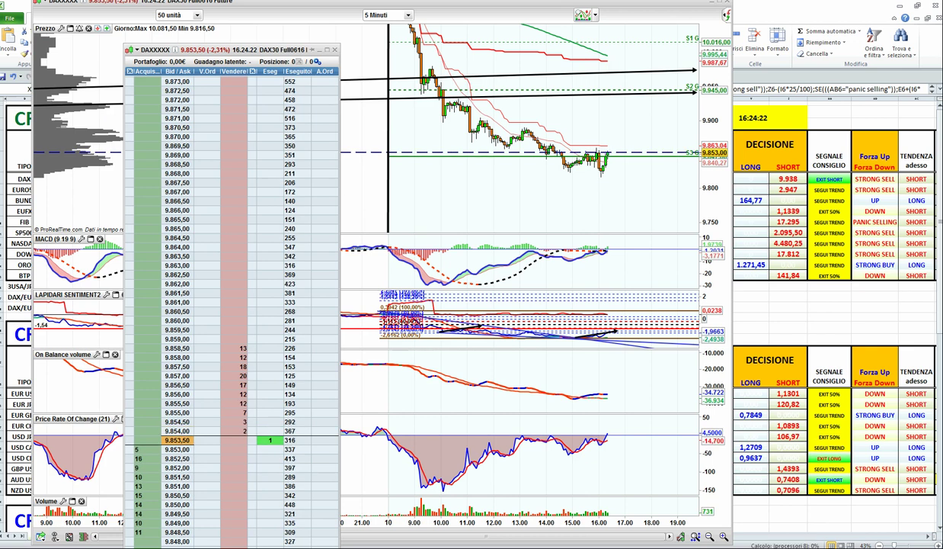
pyautogui.hotkey('alt', 'Tab')
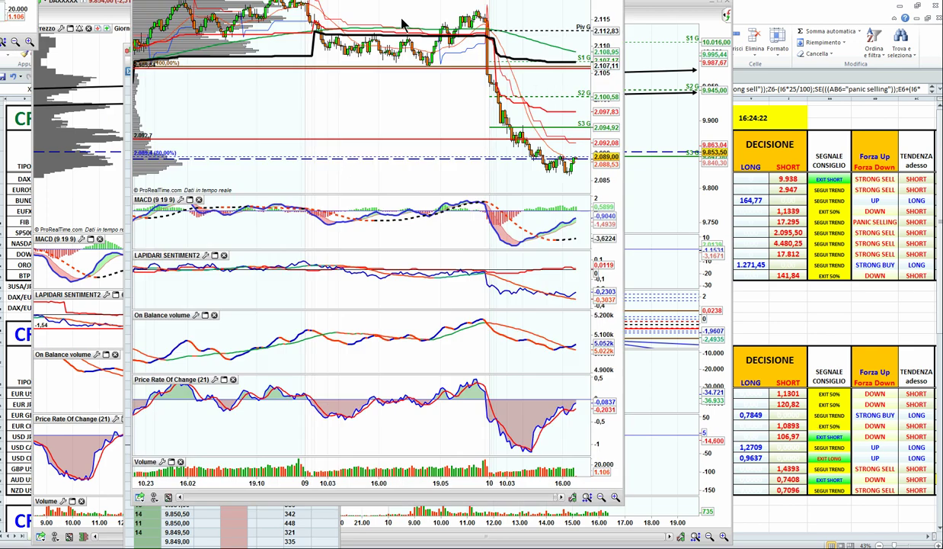
pyautogui.hotkey('alt', 'Tab')
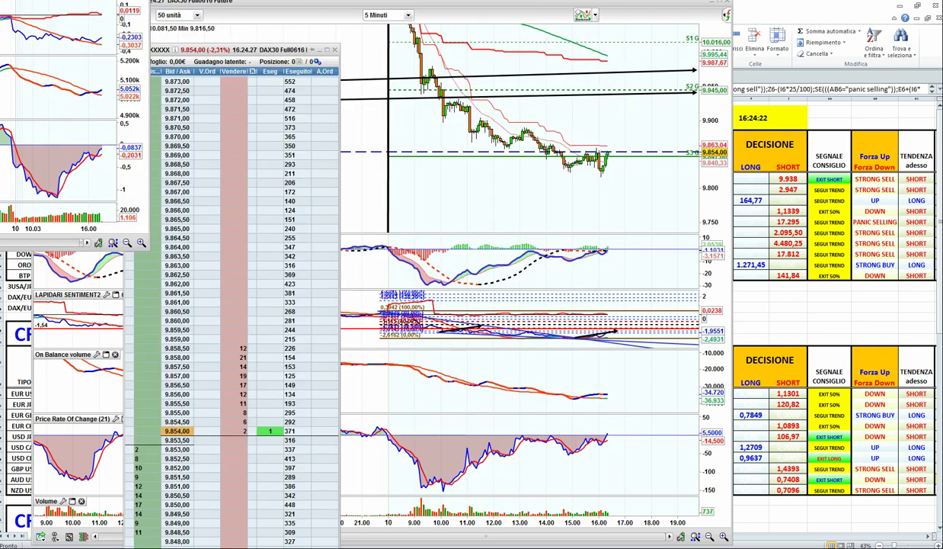
pyautogui.hotkey('alt', 'Tab')
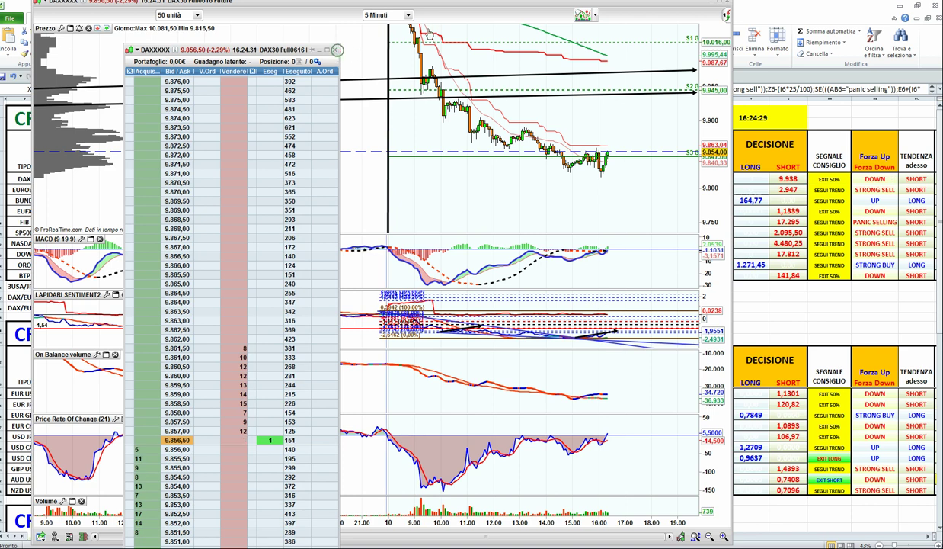
pyautogui.click(420, 8)
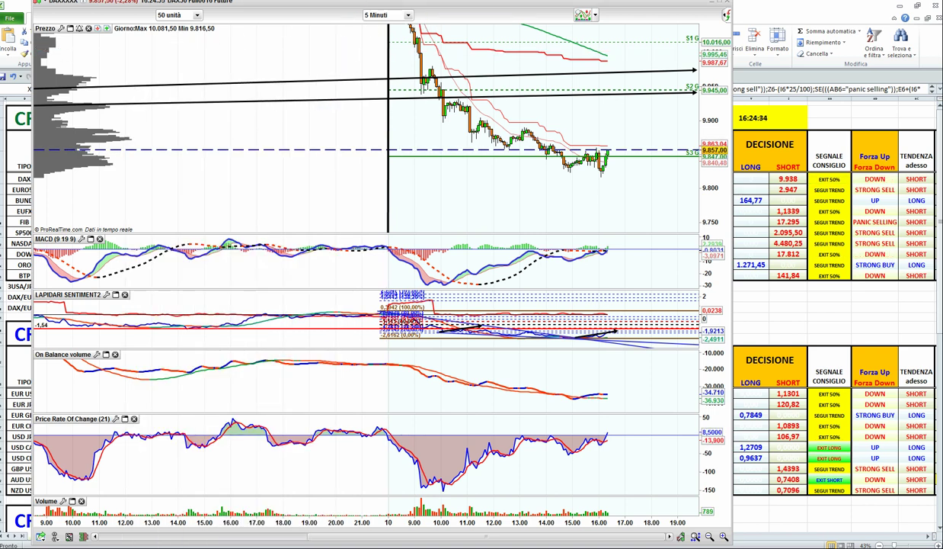
pyautogui.moveTo(340, 2); pyautogui.dragTo(0, 19)
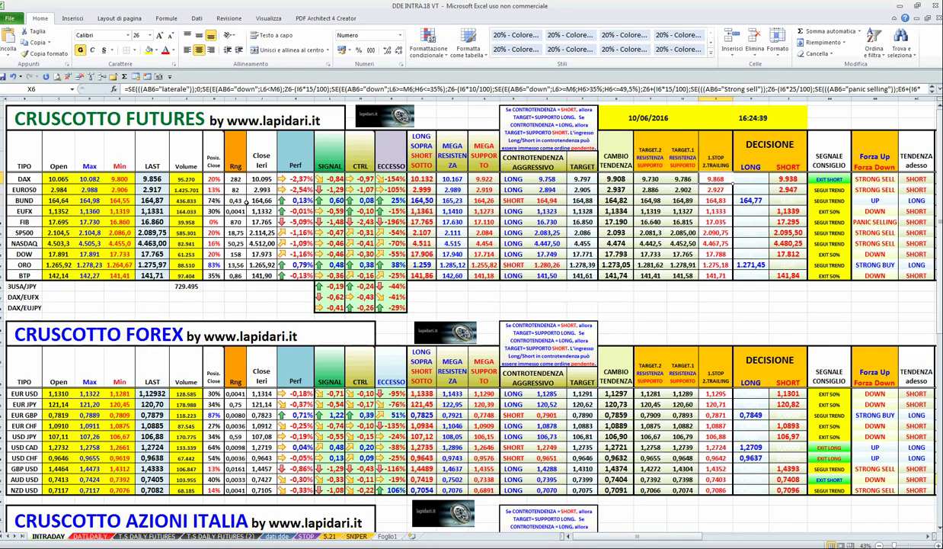
# Examine the SIGNAL and Max cells in the BUND row of the futures dashboard
pyautogui.click(334, 200)
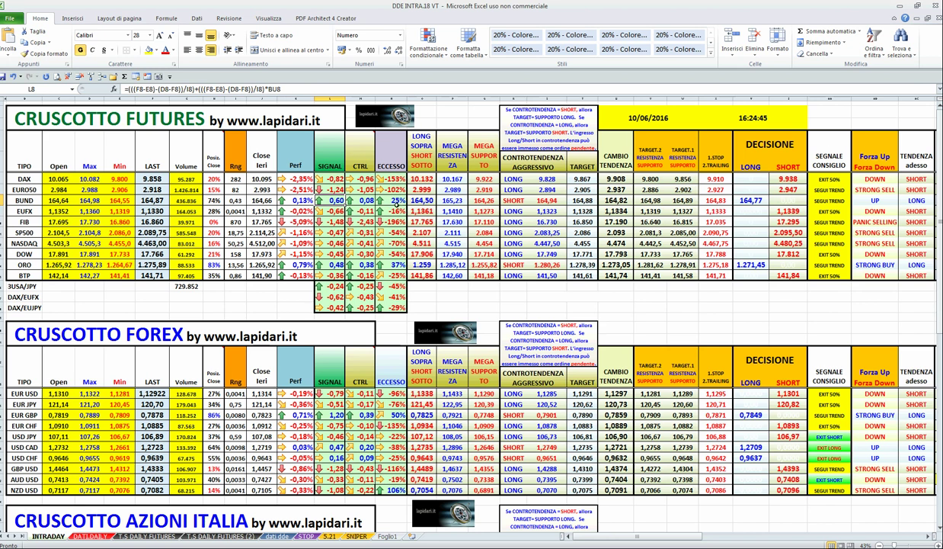
pyautogui.click(214, 211)
pyautogui.click(88, 196)
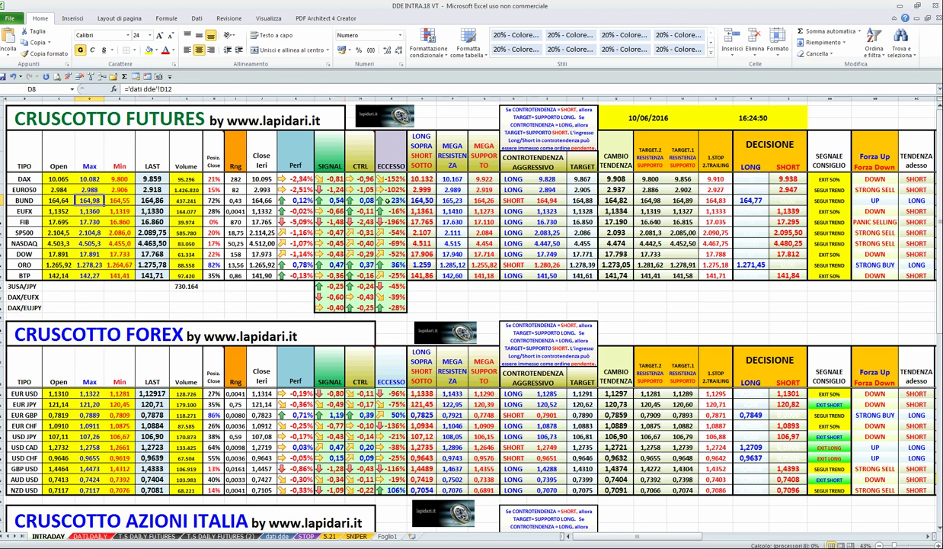
# Arrange the Bund 30-minute chart beside a reduced Excel window and enlarge the chart's height
pyautogui.moveTo(598, 37); pyautogui.dragTo(797, 52)
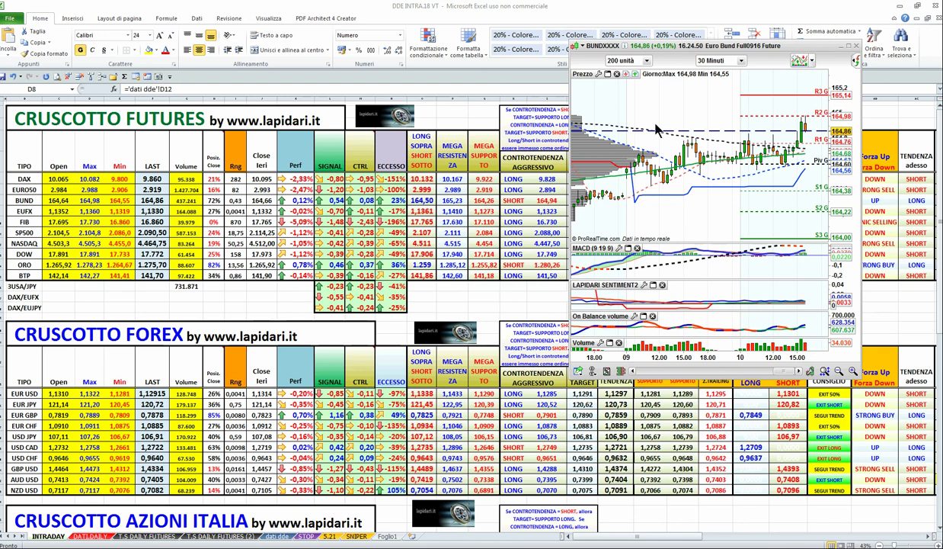
pyautogui.click(156, 200)
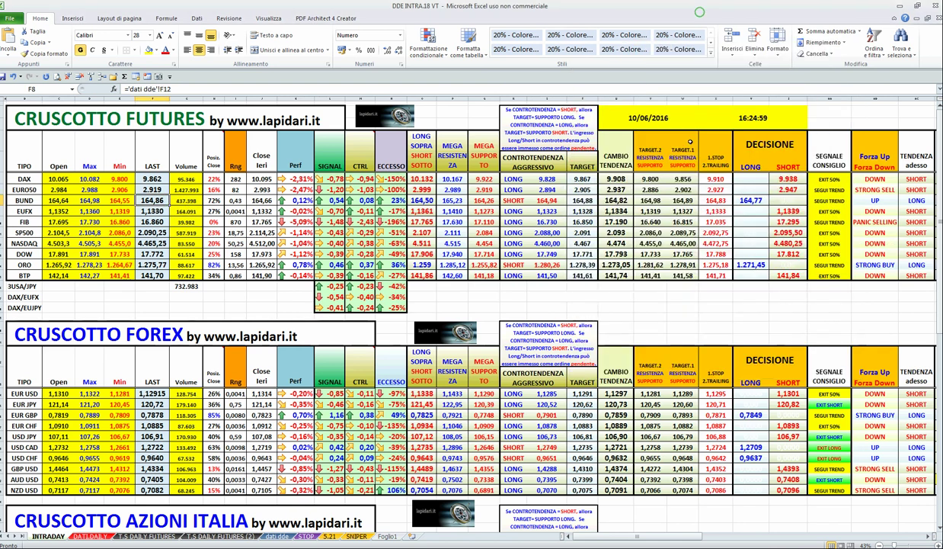
pyautogui.moveTo(525, 6); pyautogui.dragTo(341, 18)
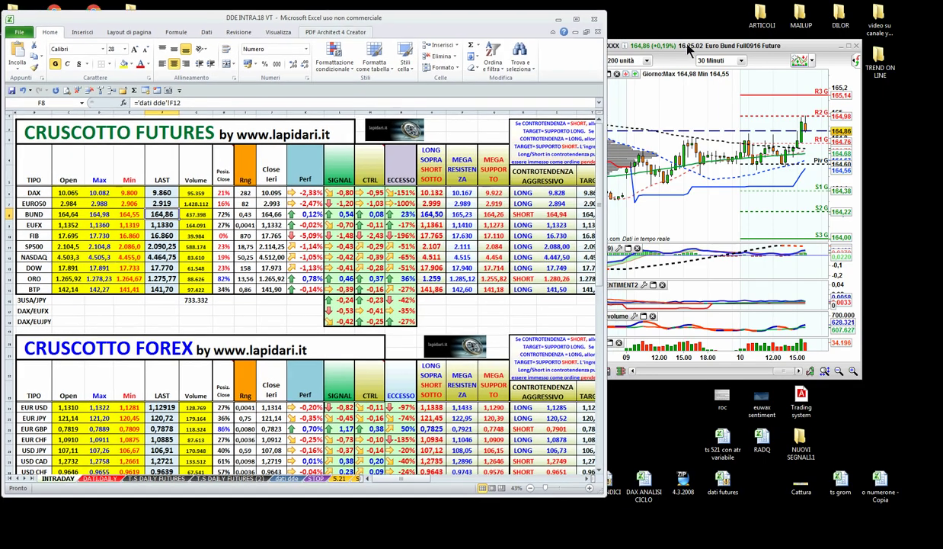
pyautogui.click(738, 313)
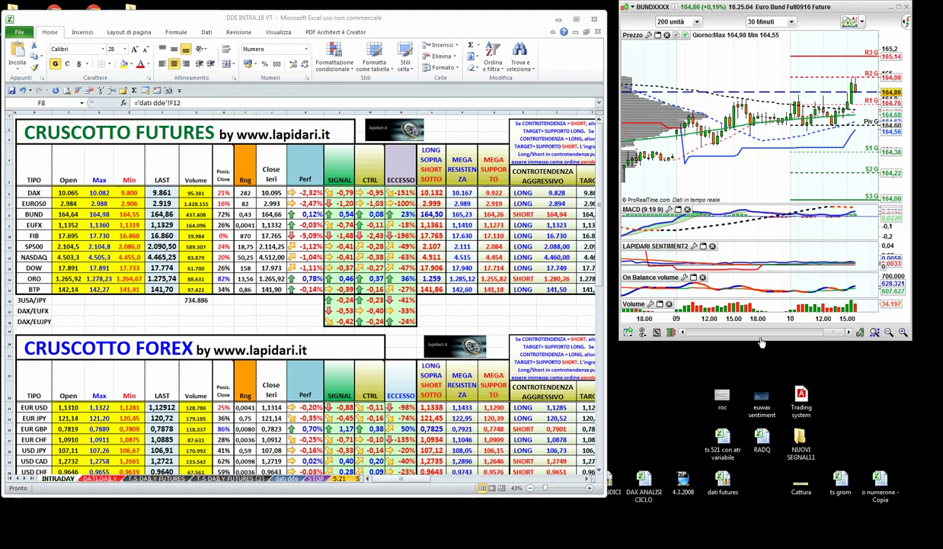
pyautogui.moveTo(739, 340); pyautogui.dragTo(771, 490)
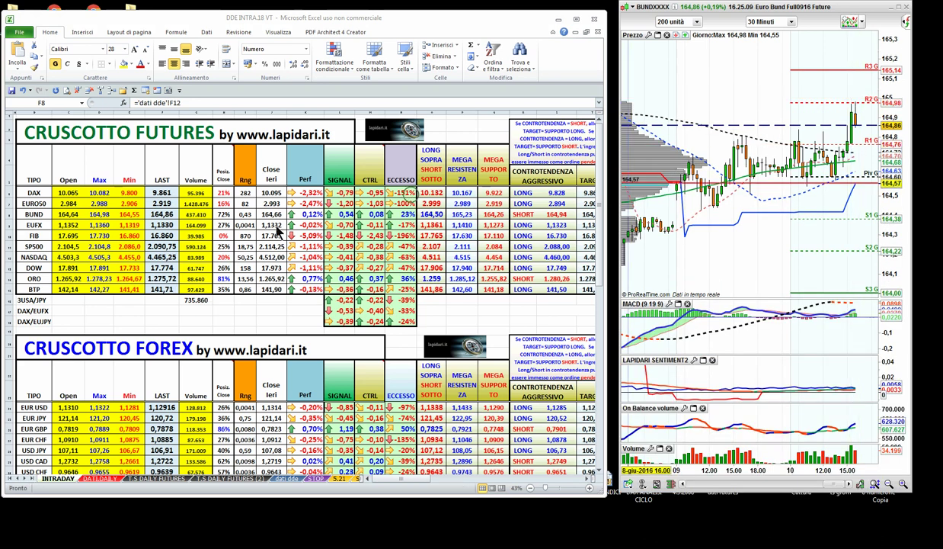
# Simulate falling Bund prices by setting LAST in the BUND row to 164,79 and finally to 164,75
pyautogui.click(162, 214)
pyautogui.write('16')
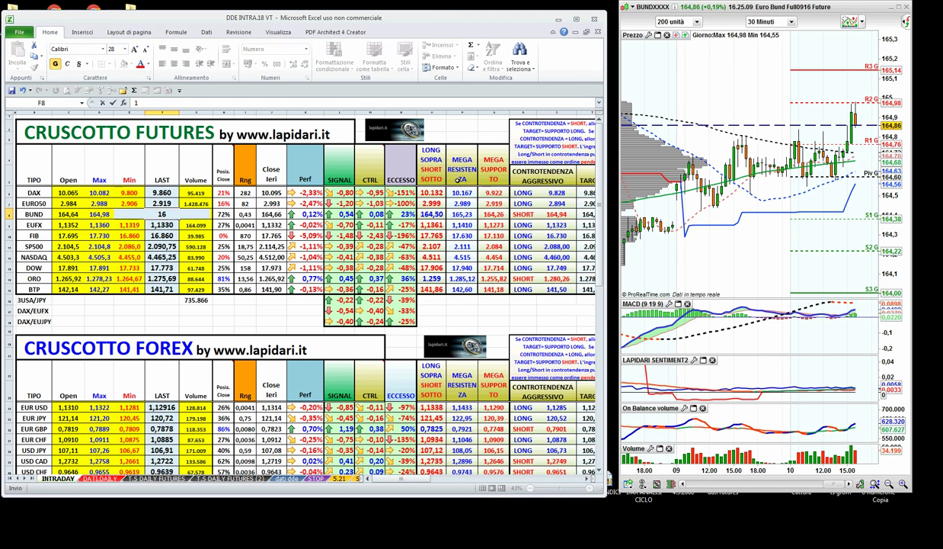
pyautogui.write('4,79')
pyautogui.press('Return')
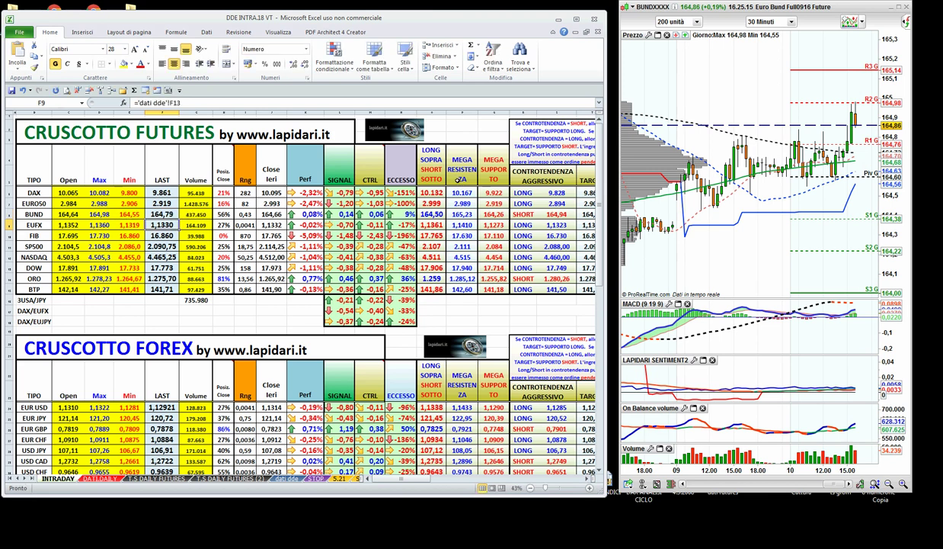
pyautogui.click(175, 214)
pyautogui.write('164,75')
pyautogui.press('Return')
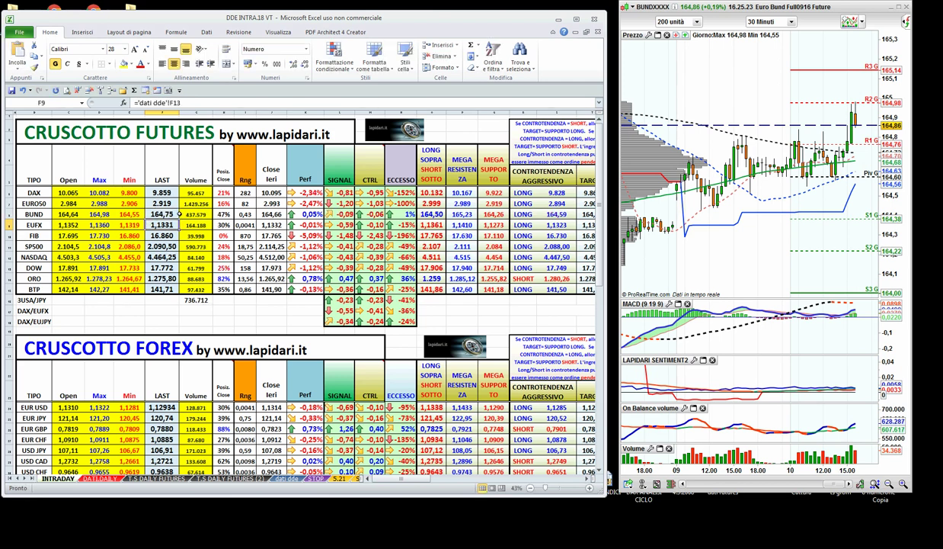
pyautogui.press('Up')
# Check the Bund chart's latest candles, put the chart away and maximize the Excel dashboard
pyautogui.click(848, 141)
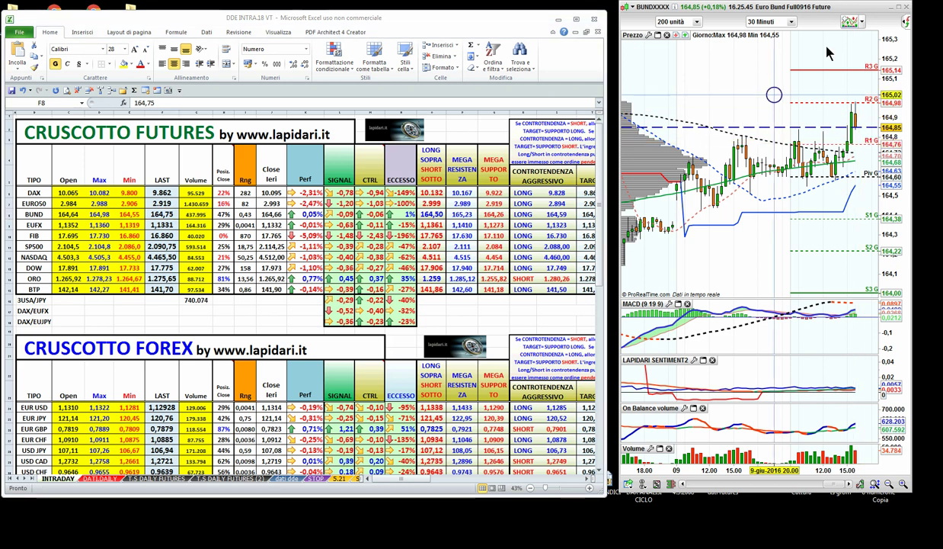
pyautogui.moveTo(804, 9); pyautogui.dragTo(768, 28)
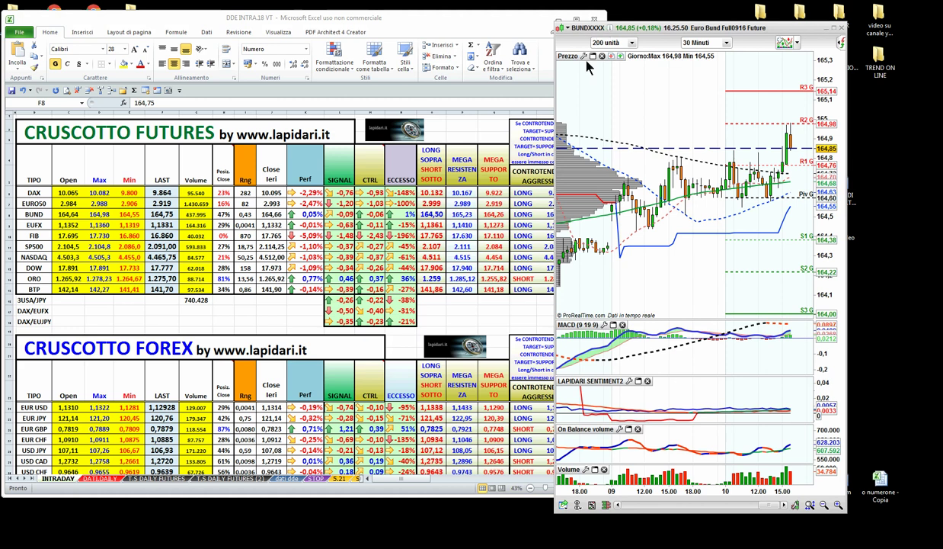
pyautogui.moveTo(577, 35); pyautogui.dragTo(633, 25)
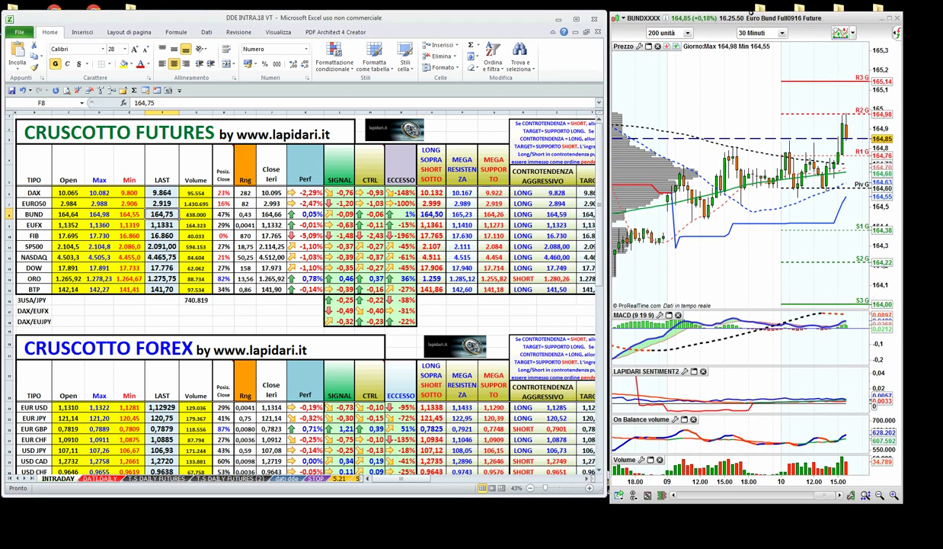
pyautogui.click(881, 18)
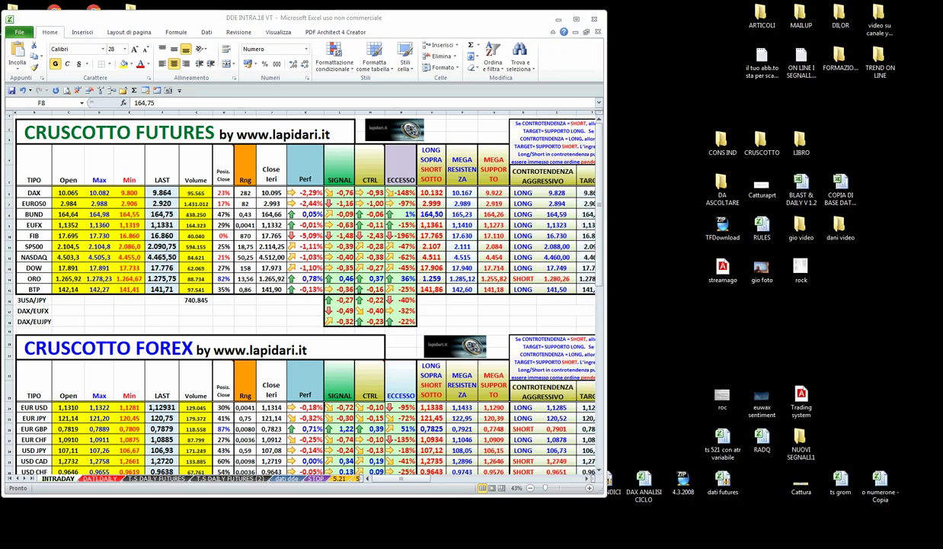
pyautogui.click(576, 19)
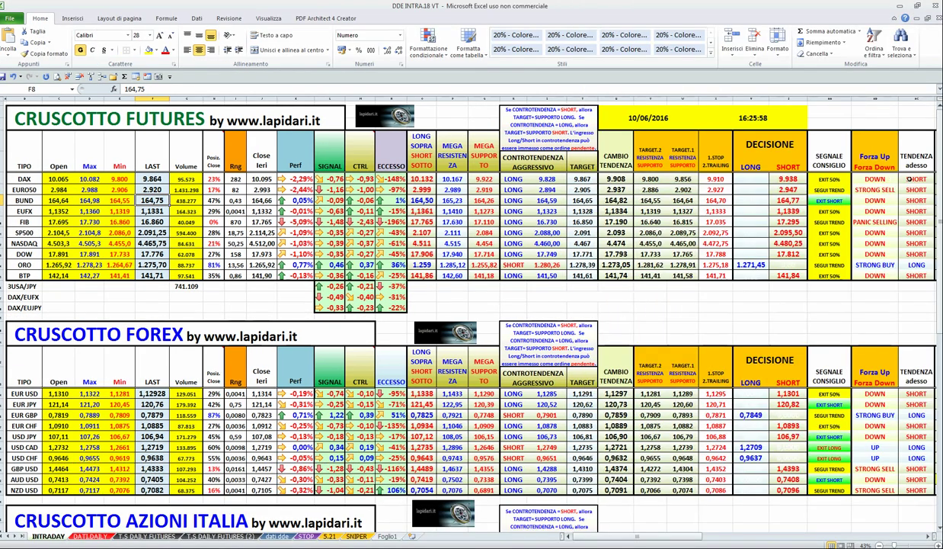
# Examine the DAX row's TENDENZA adesso and SEGNALE CONSIGLIO cells
pyautogui.click(908, 178)
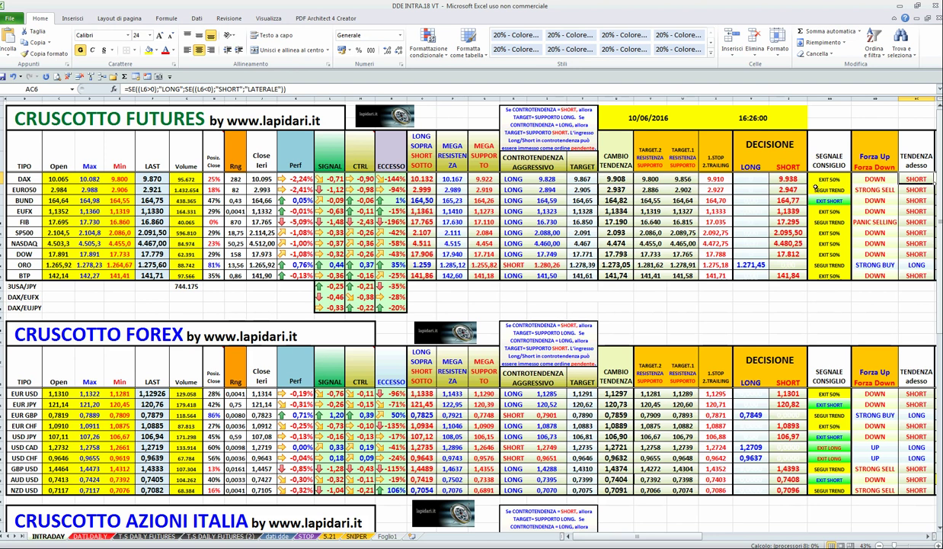
pyautogui.click(831, 180)
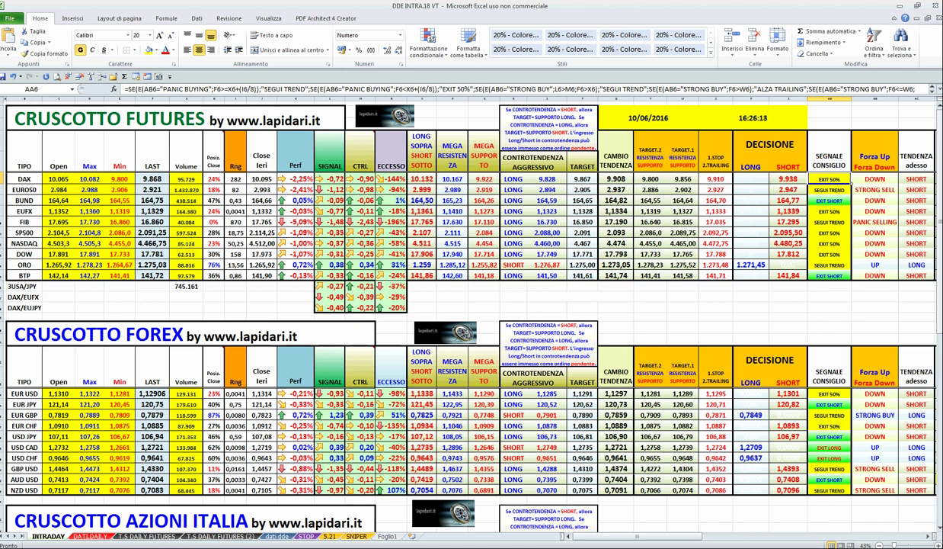
# Examine the DAX row's TARGET.1 and the EURO50 row's Posiz. Close in the futures dashboard
pyautogui.click(666, 175)
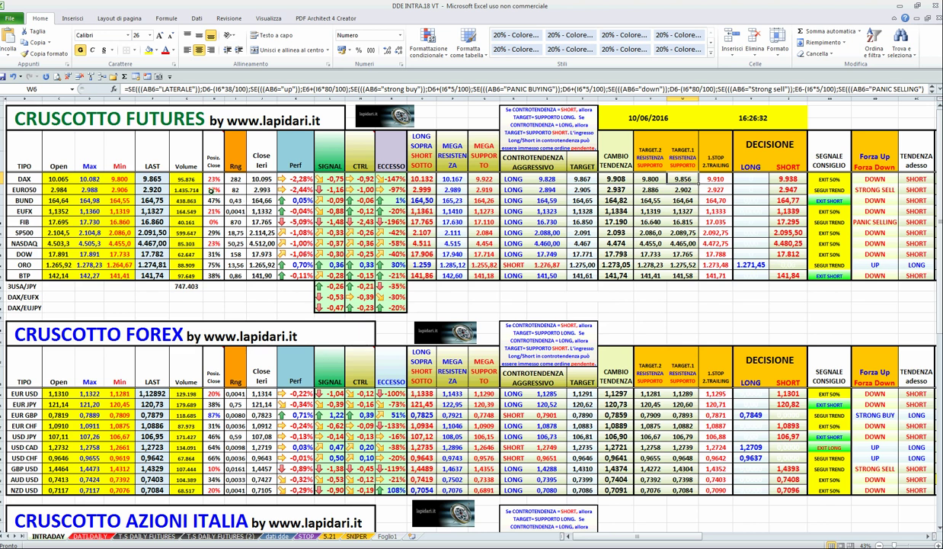
pyautogui.click(210, 190)
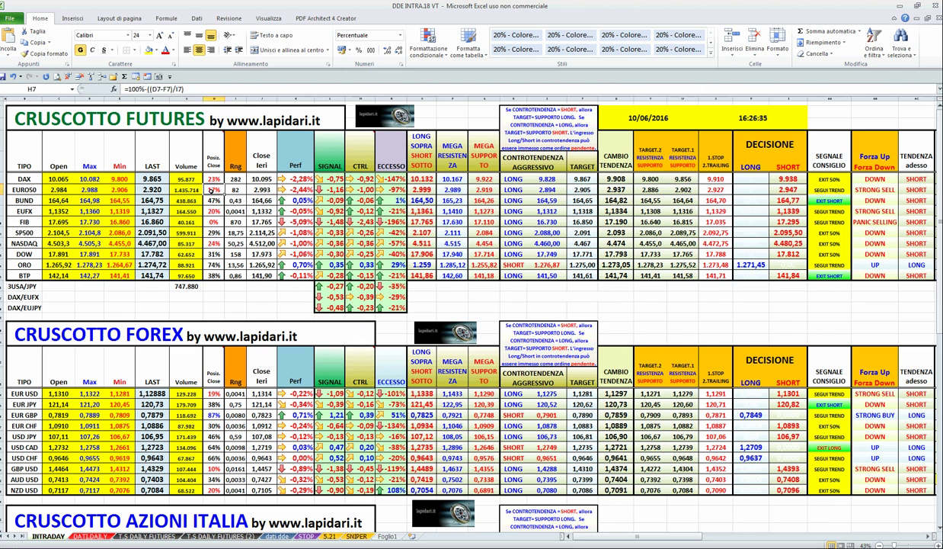
pyautogui.click(359, 333)
# Review the Italian shares dashboard's SEGNALE CONSIGLIO for UNICREDIT, INTESA, BCO POPOL and BCA POP MI and its Posiz. Close column, then return to the futures
pyautogui.scroll(-7, 359, 333)
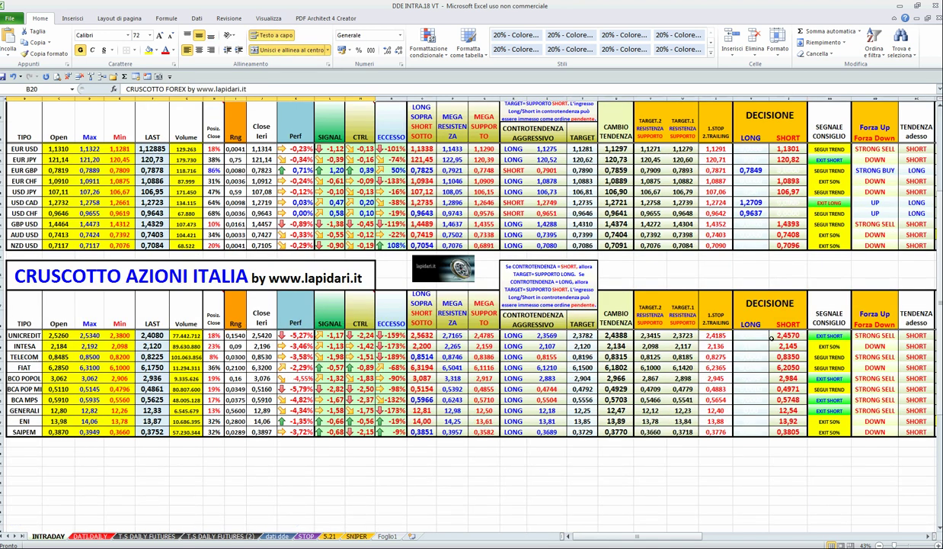
pyautogui.click(822, 336)
pyautogui.click(317, 333)
pyautogui.click(833, 337)
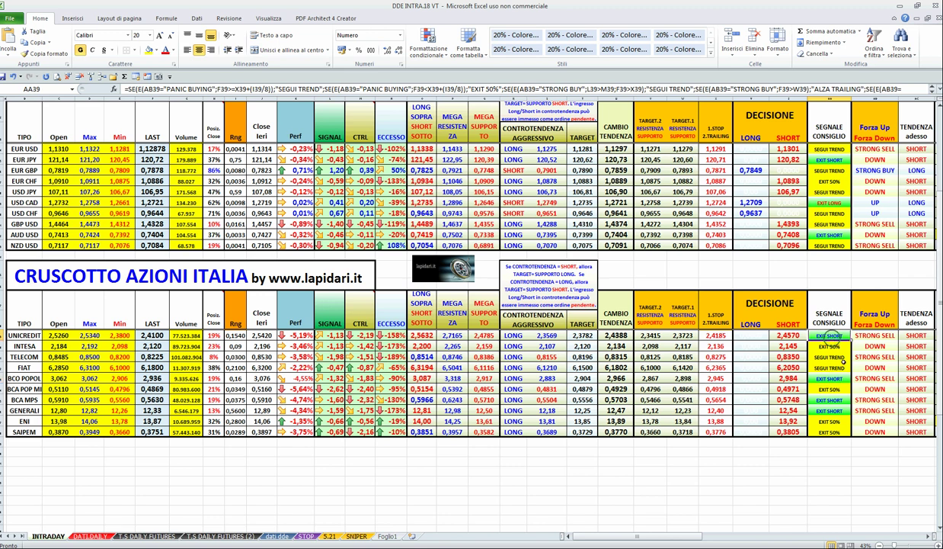
pyautogui.click(835, 347)
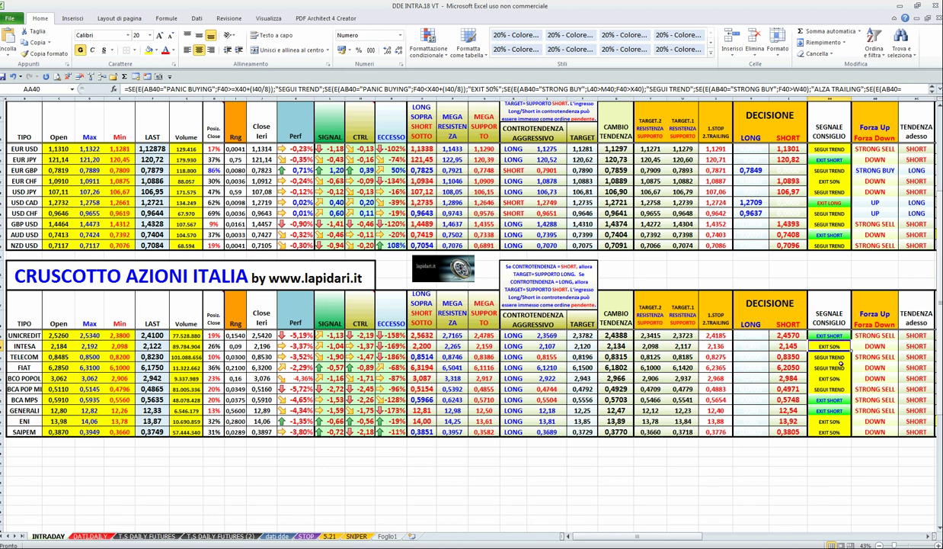
pyautogui.click(844, 378)
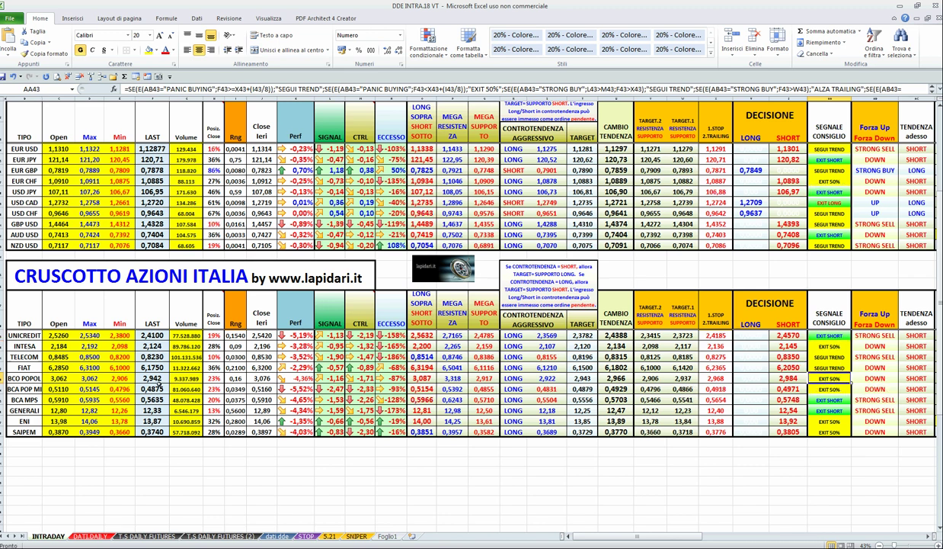
pyautogui.click(154, 387)
pyautogui.click(838, 390)
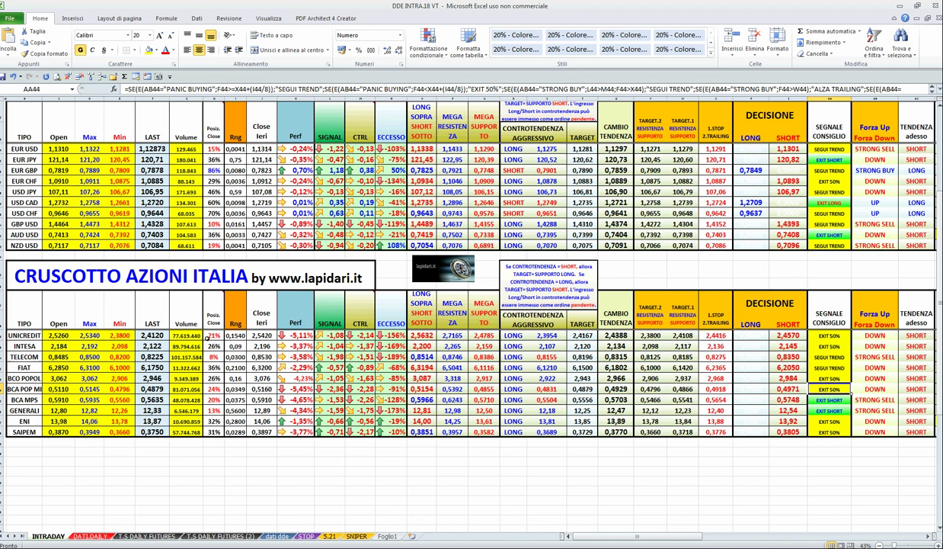
pyautogui.moveTo(207, 335); pyautogui.dragTo(217, 431)
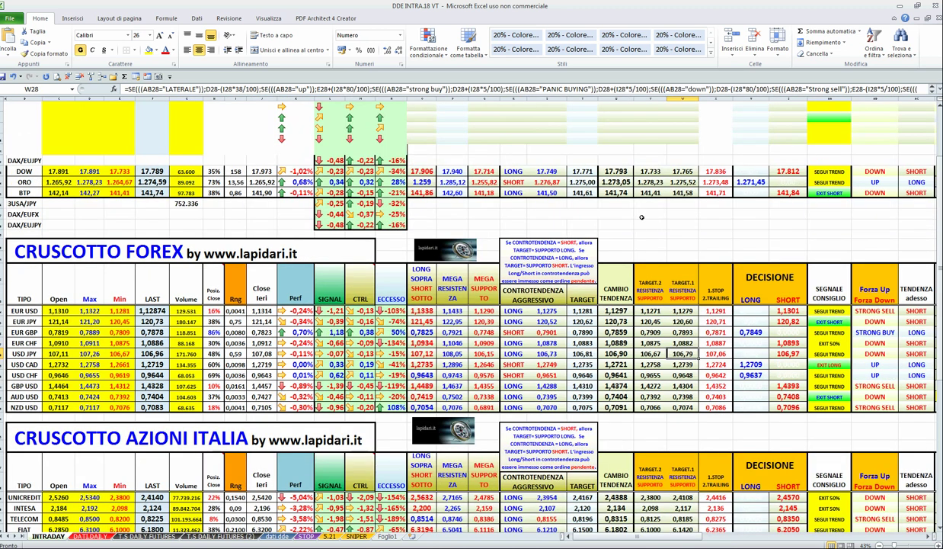
pyautogui.scroll(3, 641, 217)
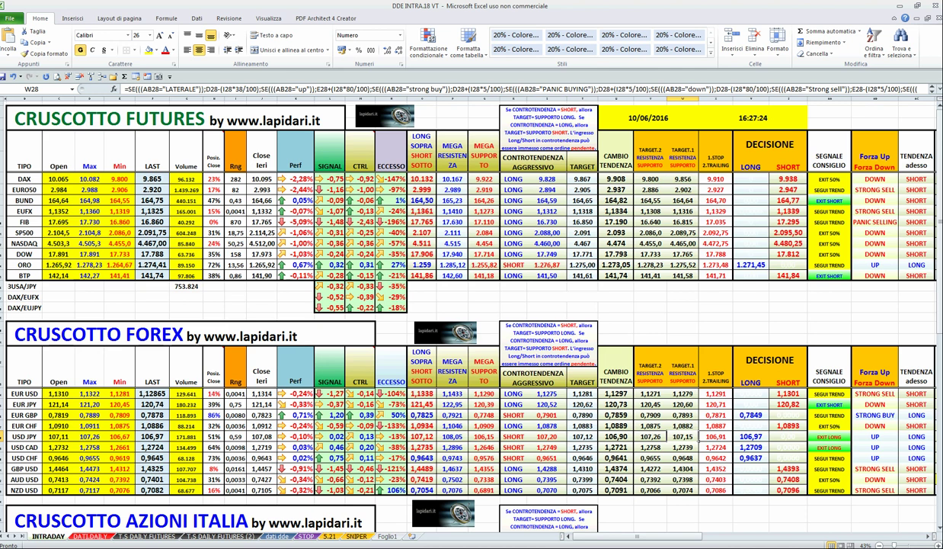
# Switch to the ProRealTime DAX 5-minute chart, maximize its window and enlarge the LAPIDARI SENTIMENT2 indicator
pyautogui.hotkey('alt', 'Tab')
pyautogui.moveTo(361, 56); pyautogui.dragTo(365, 35)
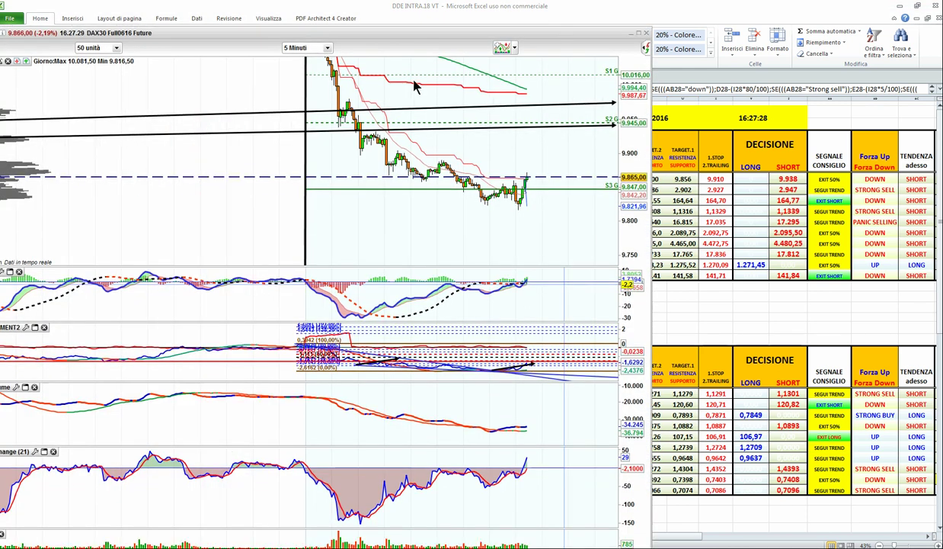
pyautogui.moveTo(452, 32); pyautogui.dragTo(516, 7)
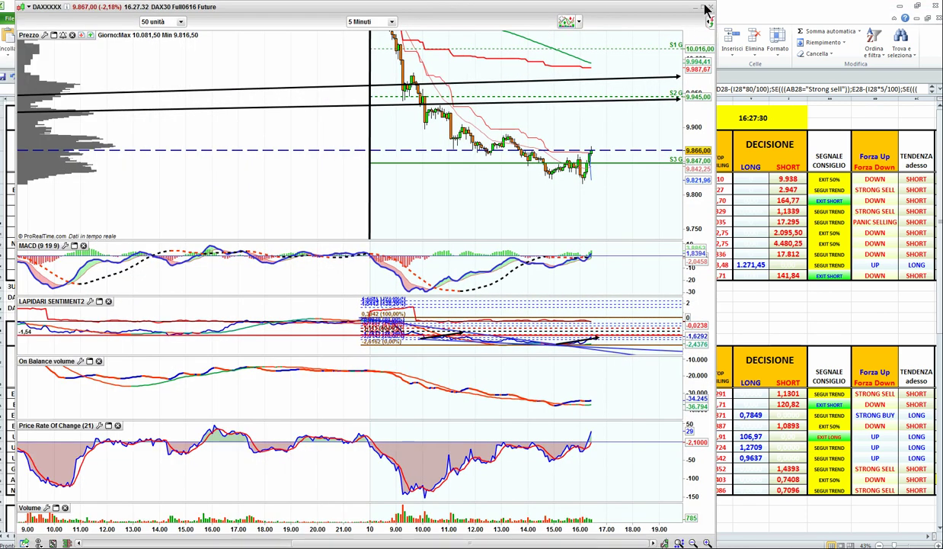
pyautogui.click(702, 7)
pyautogui.click(80, 301)
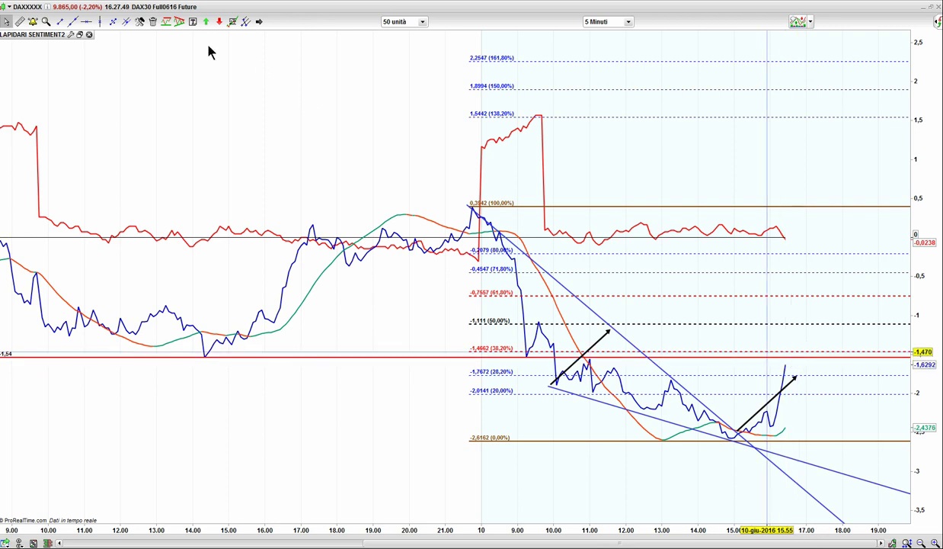
# Create a real-time alert on the LAPIDARI SENTIMENT2 indicator with the condition Big >= -1,47
pyautogui.click(33, 21)
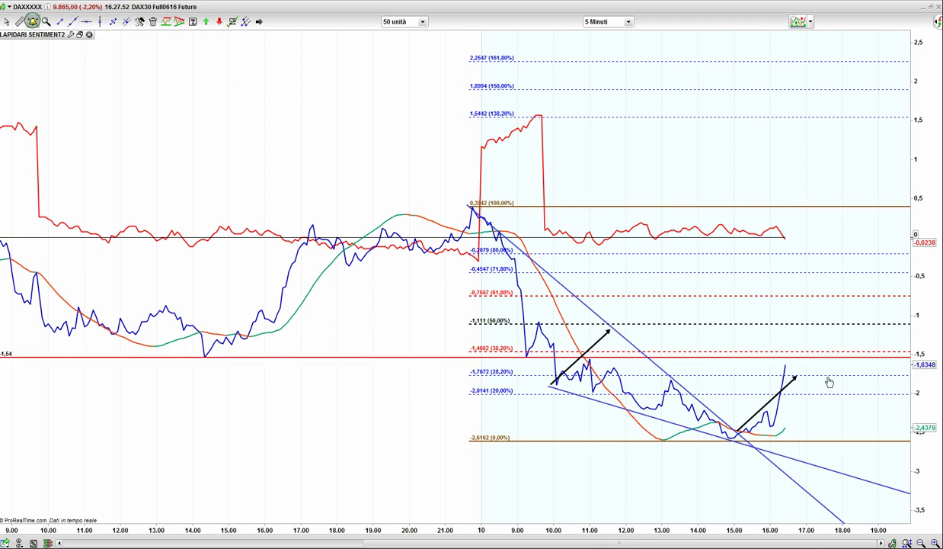
pyautogui.click(775, 352)
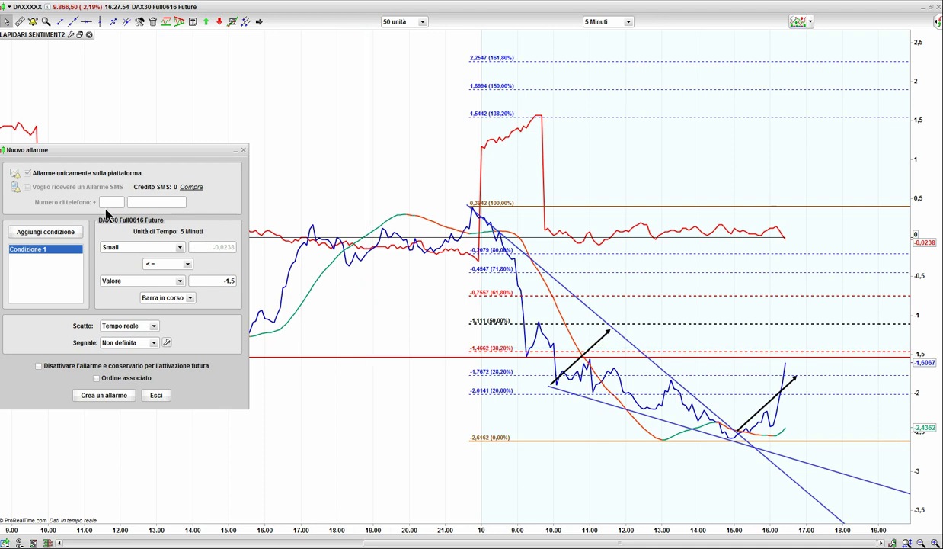
pyautogui.click(179, 247)
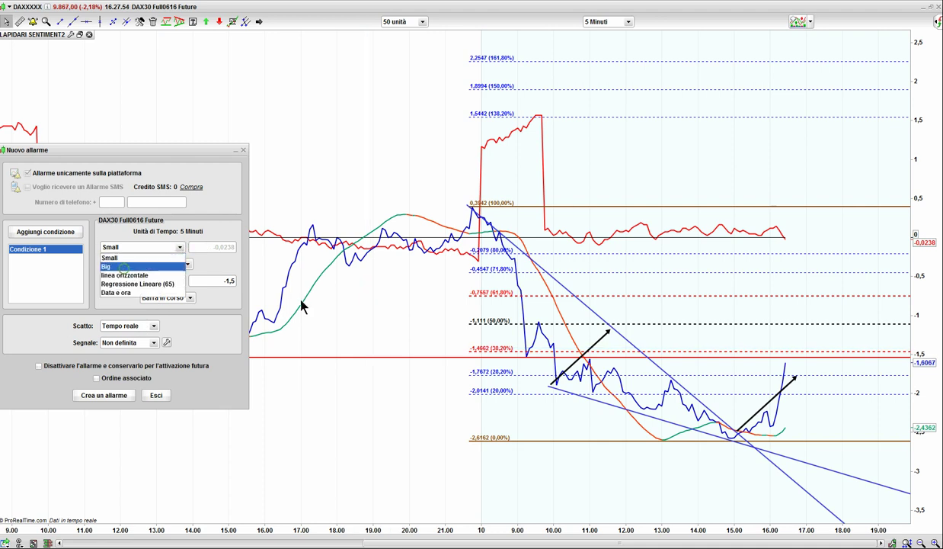
pyautogui.click(122, 265)
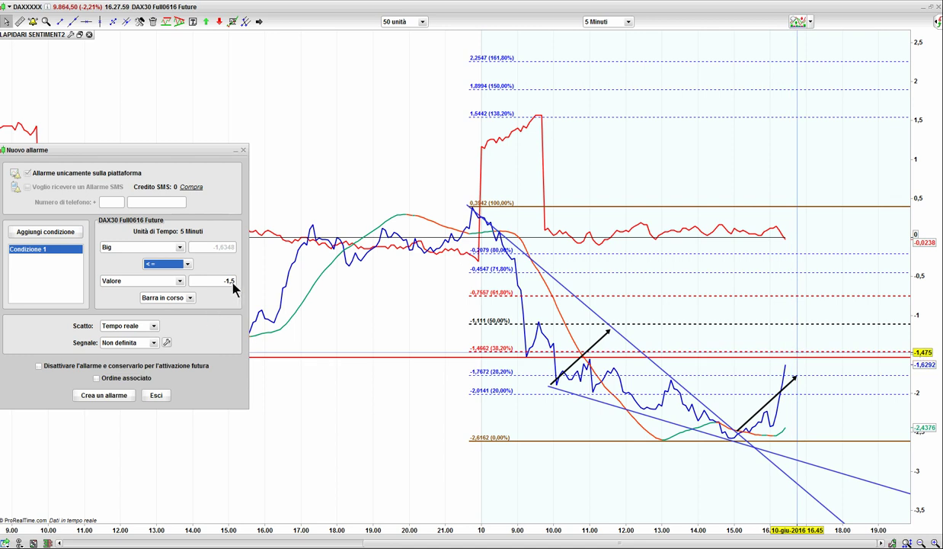
pyautogui.moveTo(229, 280); pyautogui.dragTo(234, 303)
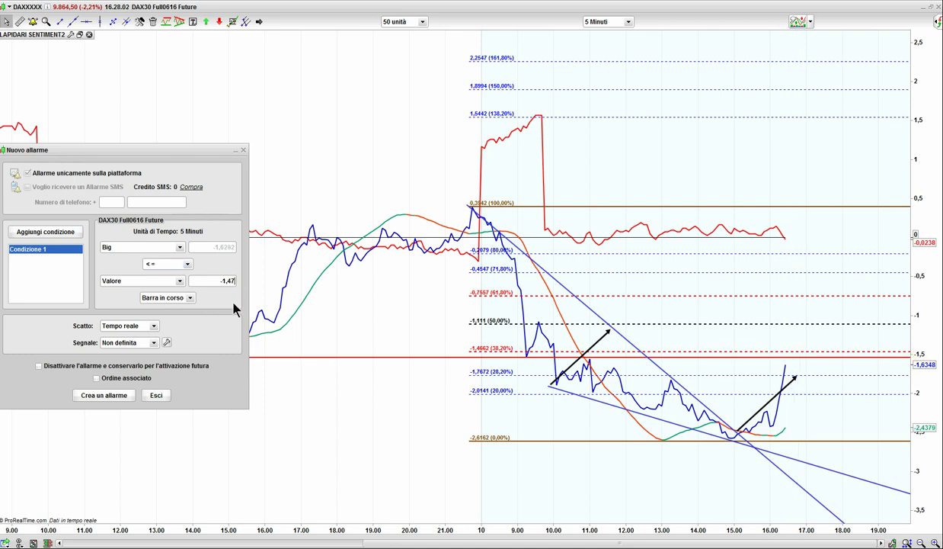
pyautogui.click(187, 263)
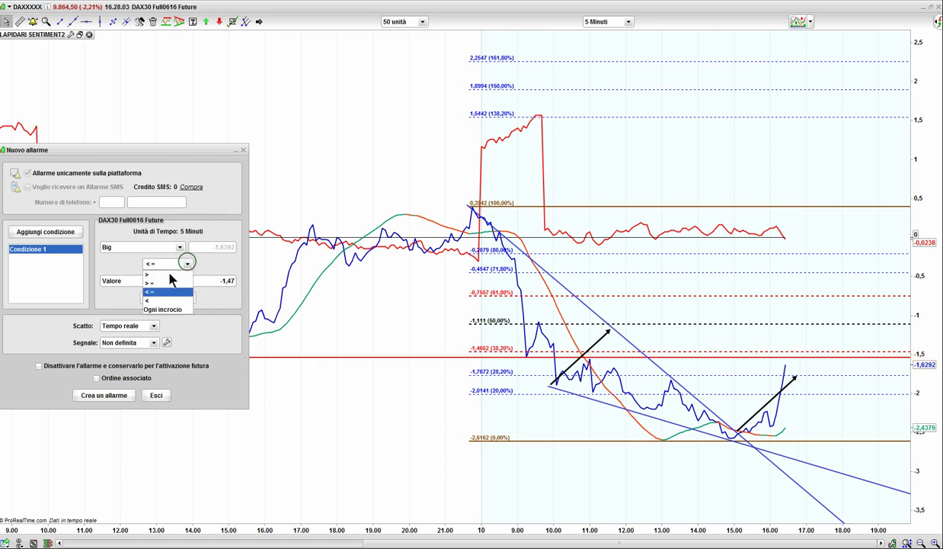
pyautogui.click(160, 283)
pyautogui.click(113, 397)
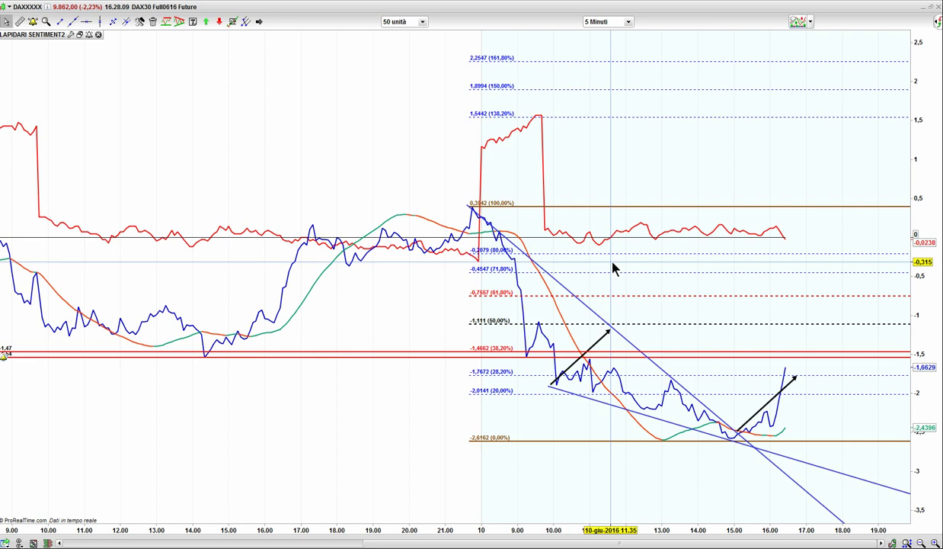
# Enlarge the Price Rate Of Change (21) indicator and draw a rising arrow from about -35 along its 9 June lows and a descending one along its peaks
pyautogui.moveTo(613, 268)
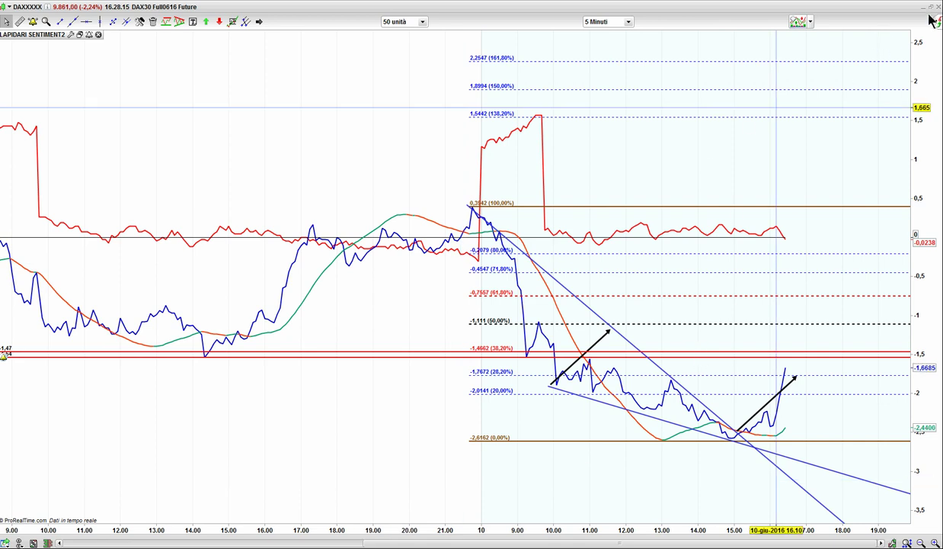
pyautogui.click(80, 34)
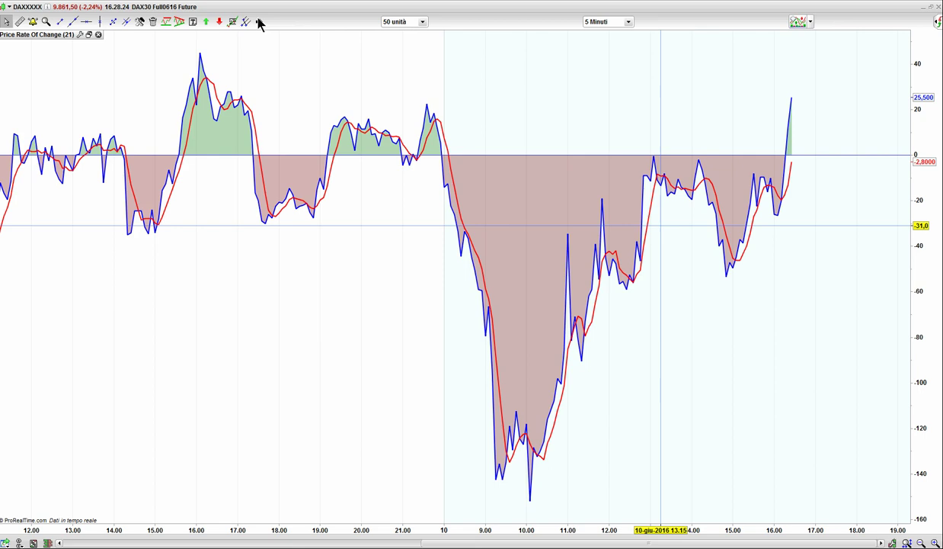
pyautogui.click(258, 20)
pyautogui.scroll(-2, 293, 251)
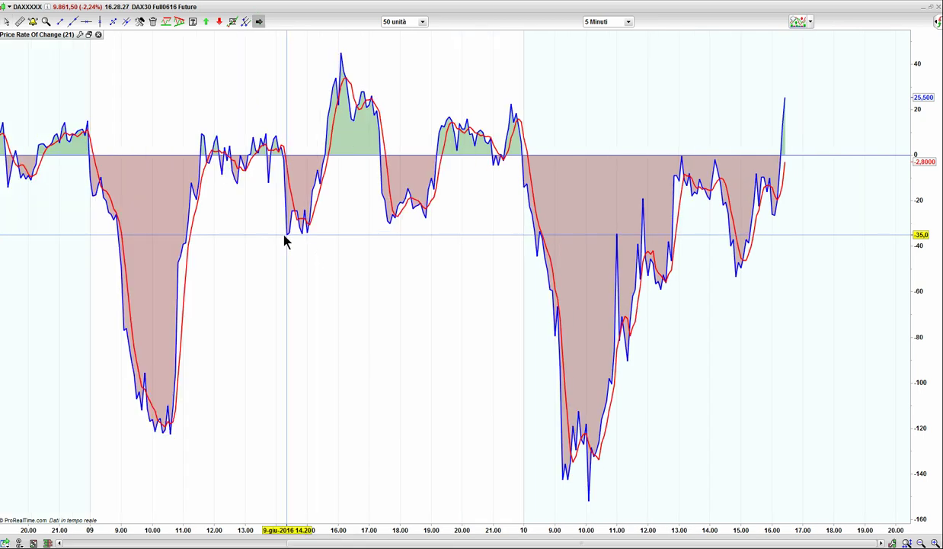
pyautogui.click(890, 168)
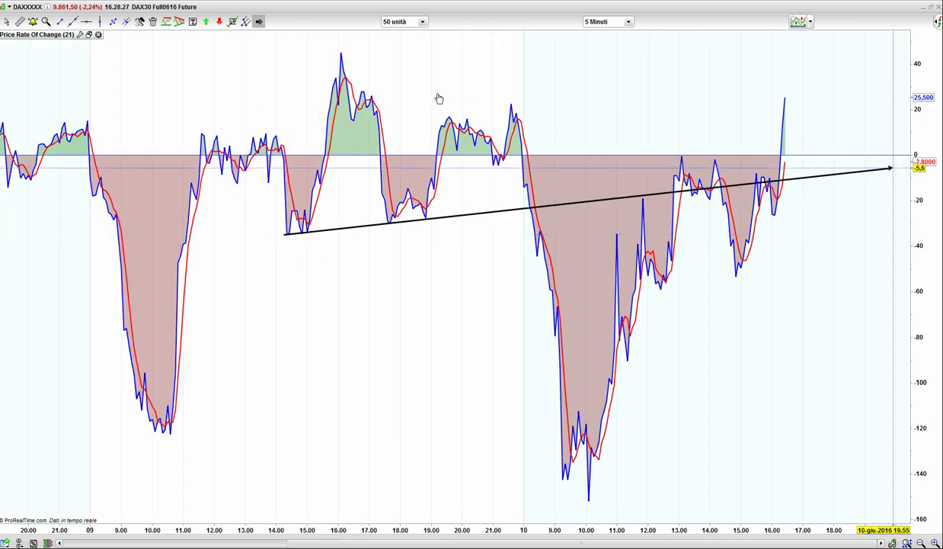
pyautogui.moveTo(342, 55); pyautogui.dragTo(428, 69)
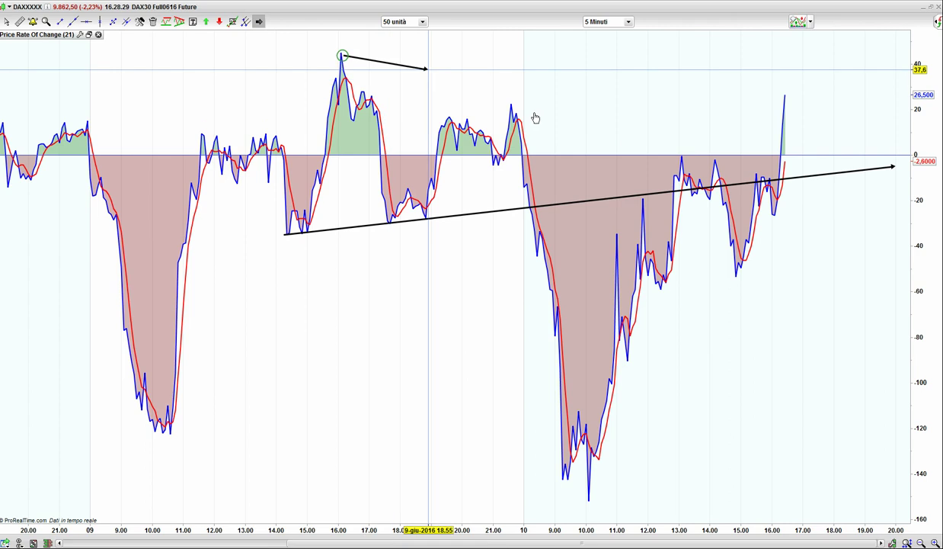
pyautogui.click(835, 195)
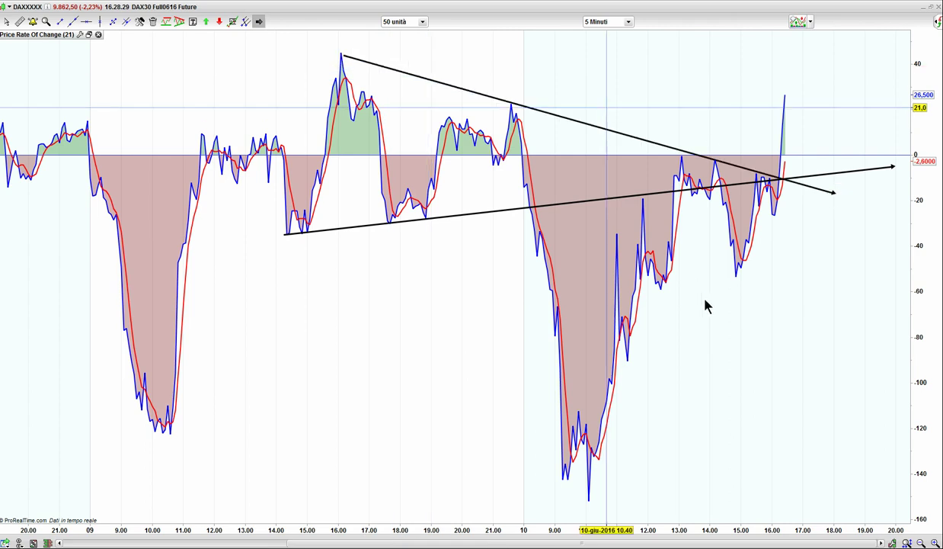
# Add a parallel copy of the descending arrow, starting at the 9 June low of about -35 on the Price Rate Of Change indicator
pyautogui.rightClick(583, 127)
pyautogui.click(588, 136)
pyautogui.click(526, 308)
pyautogui.moveTo(525, 305); pyautogui.dragTo(523, 303)
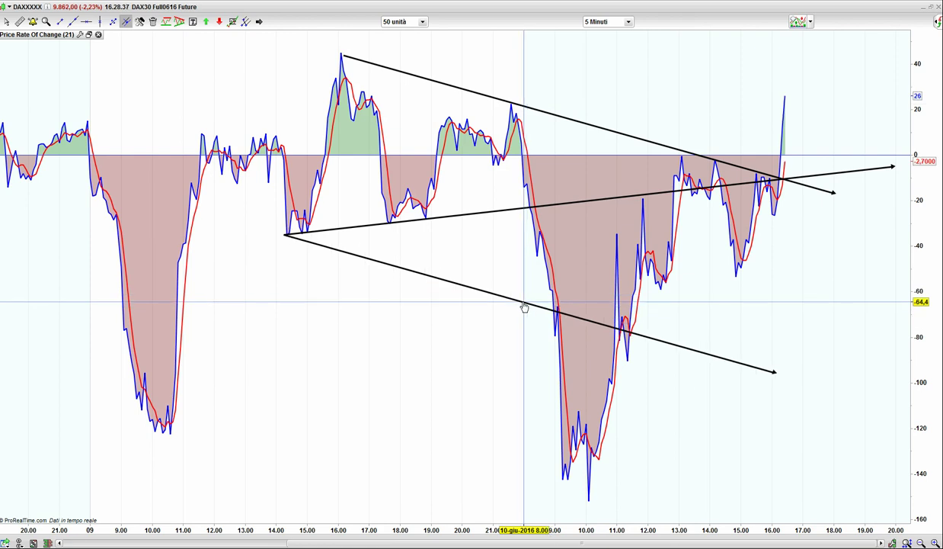